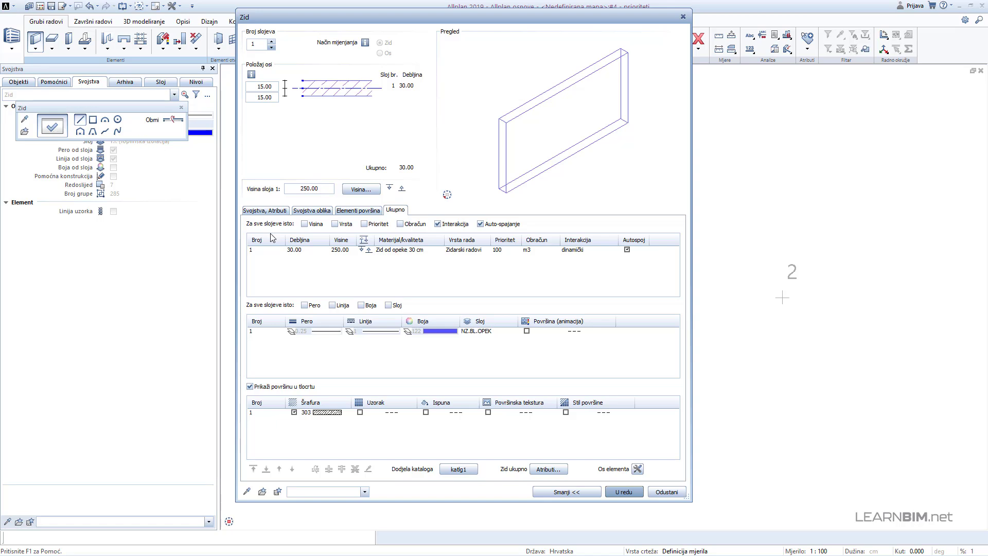
Set the brick wall layer's priority to 100 and assign it the Brick_wall_01 surface from the 30YearEdition Materials Masonry folder.
left_click(499, 250)
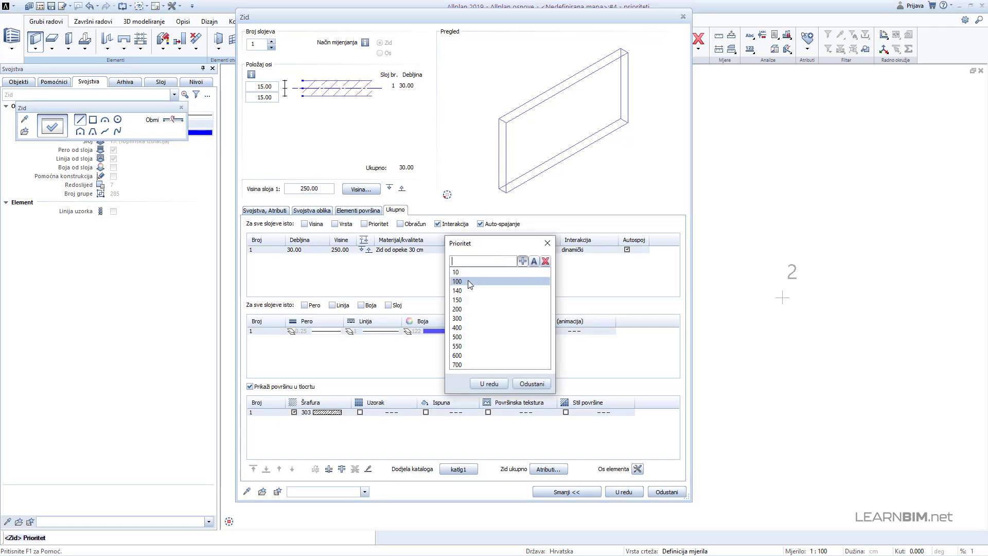
double_click(468, 281)
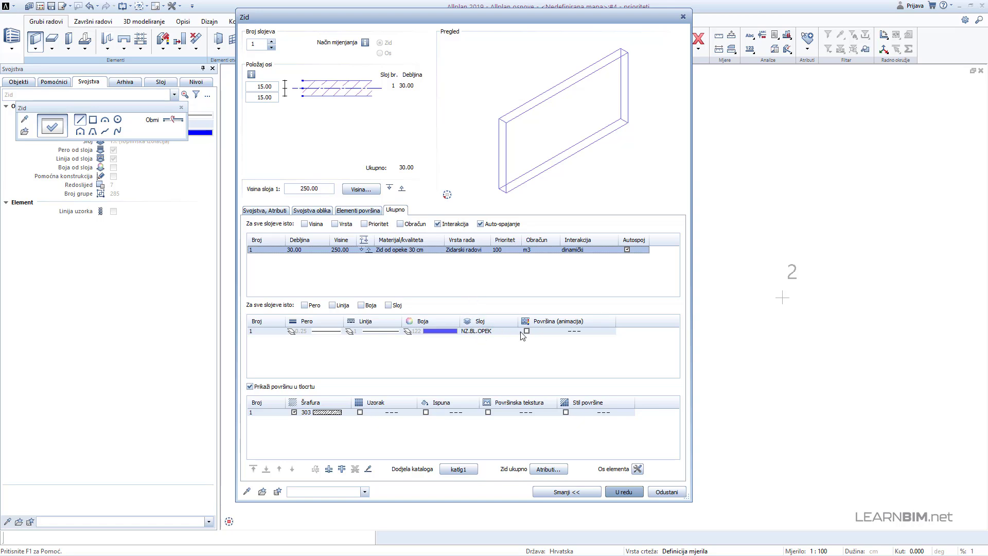
left_click(569, 333)
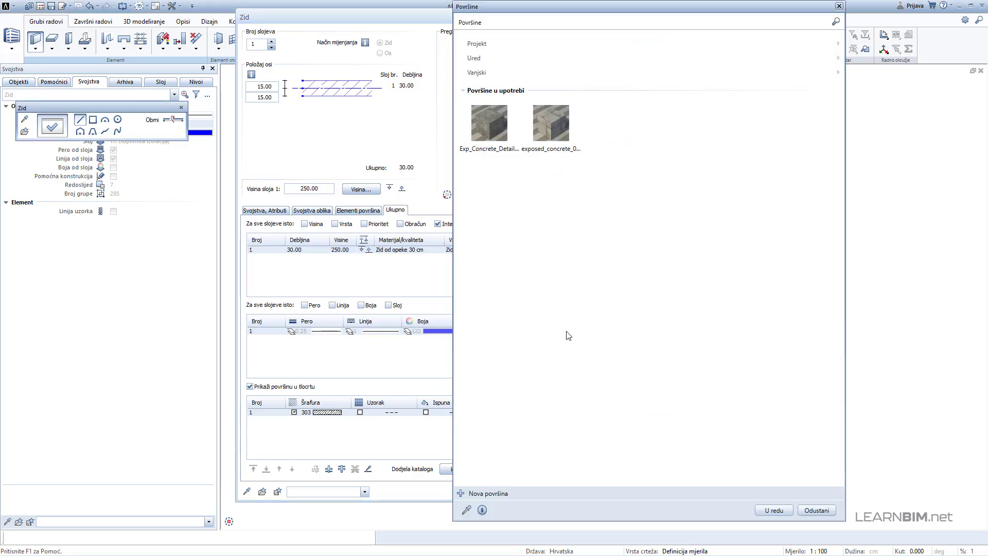
left_click(487, 61)
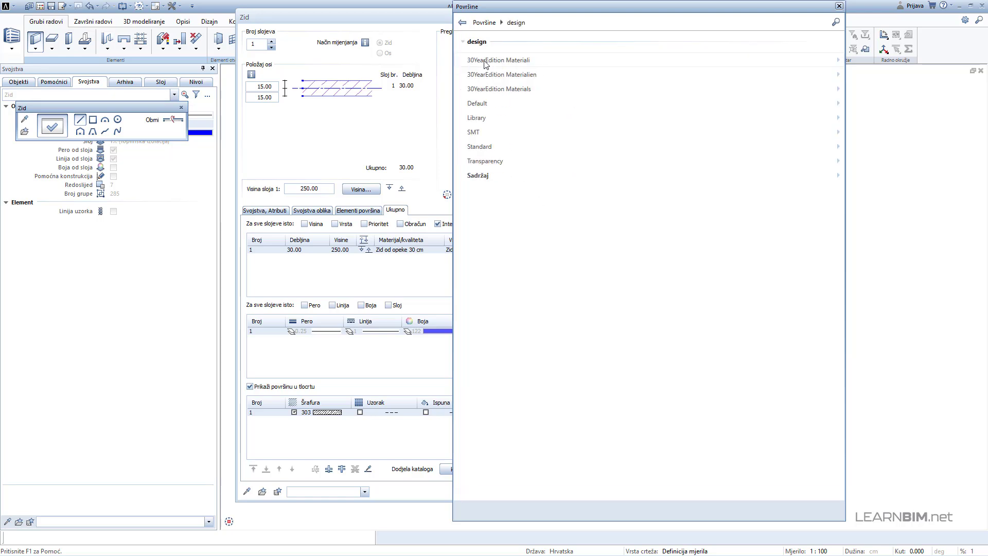
left_click(487, 89)
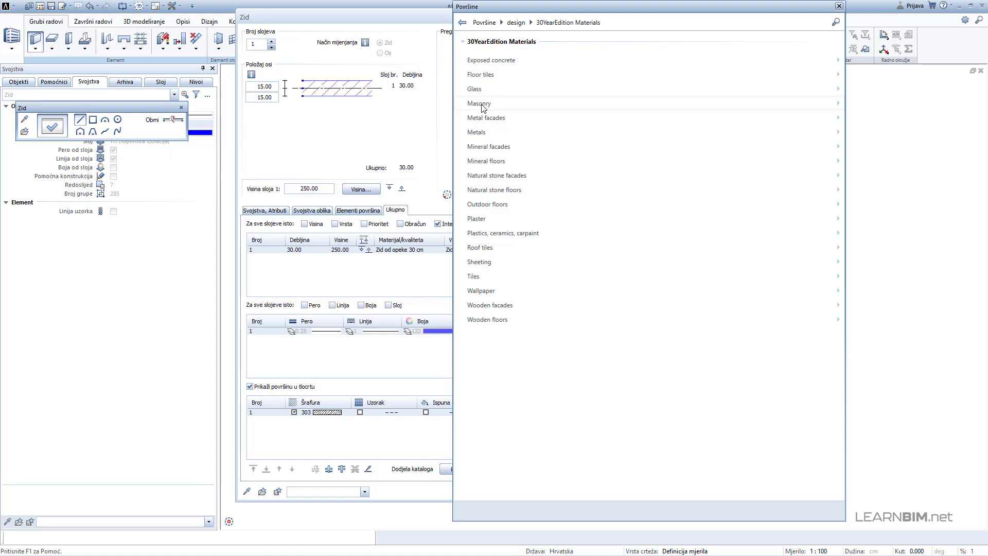
left_click(482, 106)
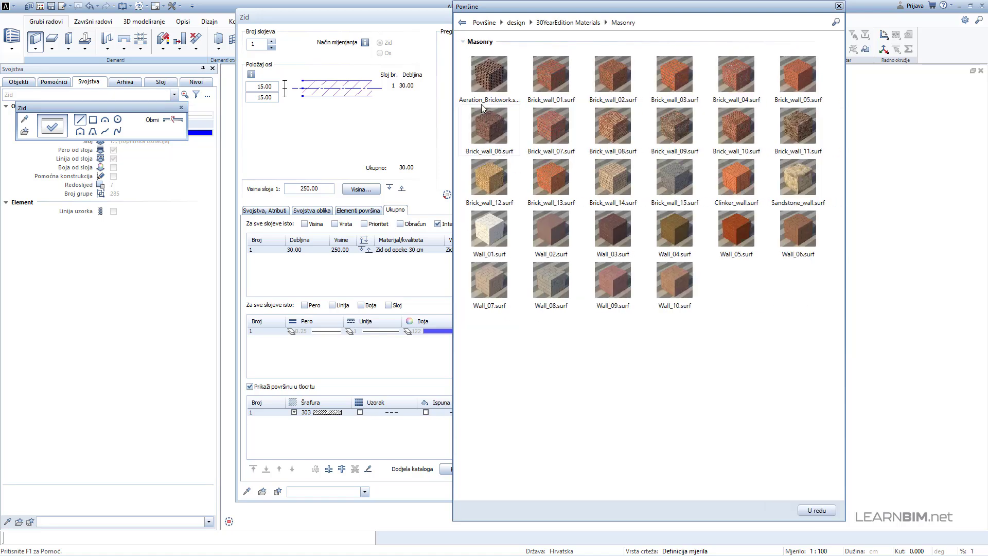
left_click(542, 81)
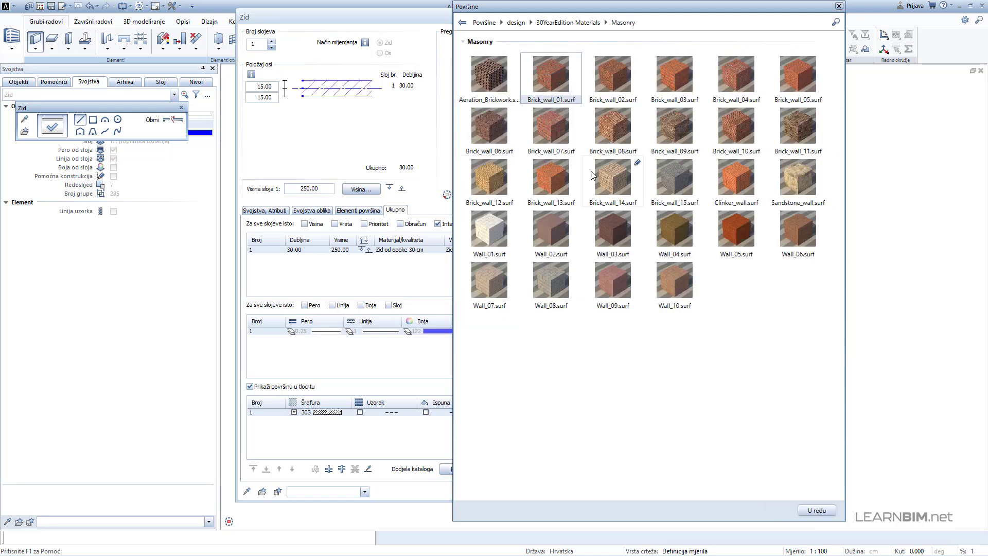
left_click(811, 511)
left_click(624, 491)
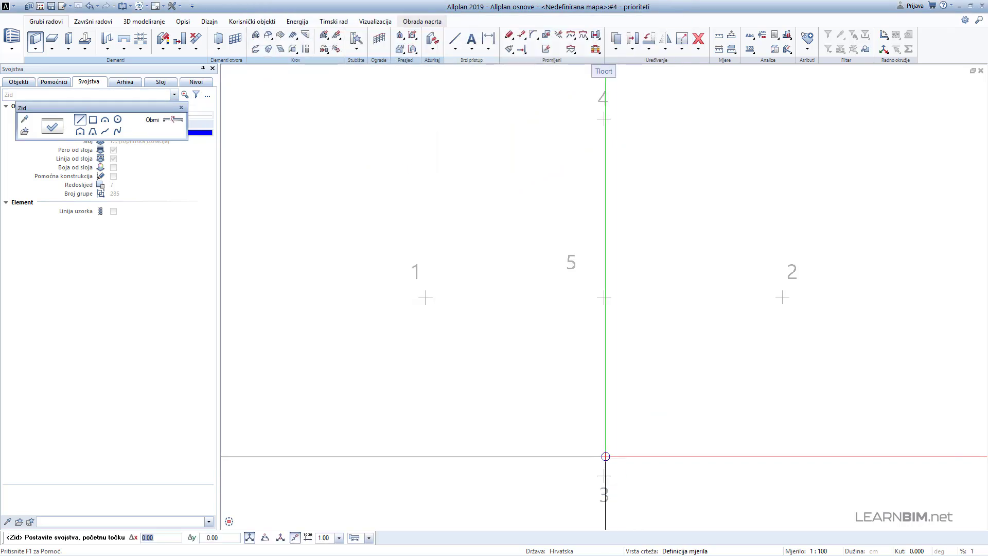
Draw the horizontal brick wall from point 1 to point 2.
left_click(426, 297)
left_click(783, 298)
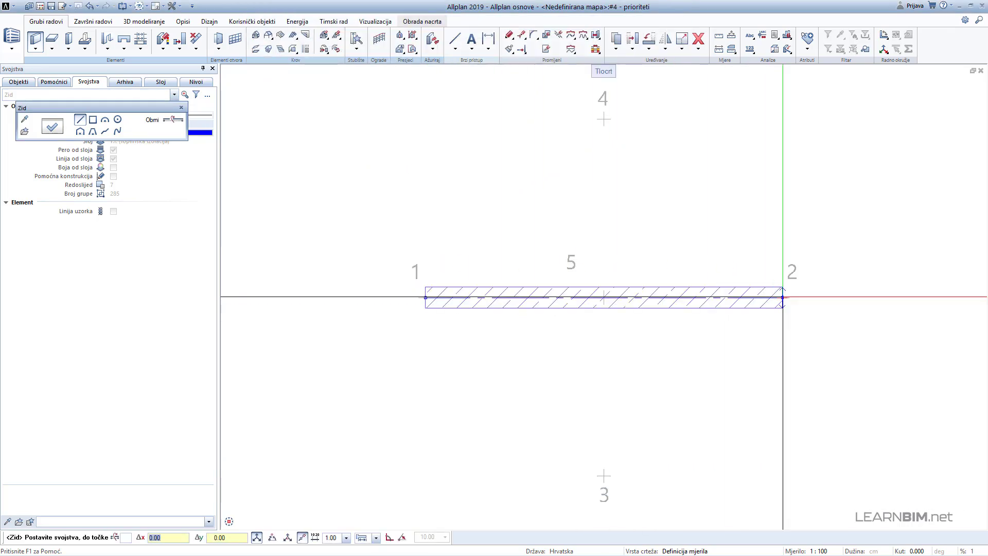
key("Escape")
key("Escape")
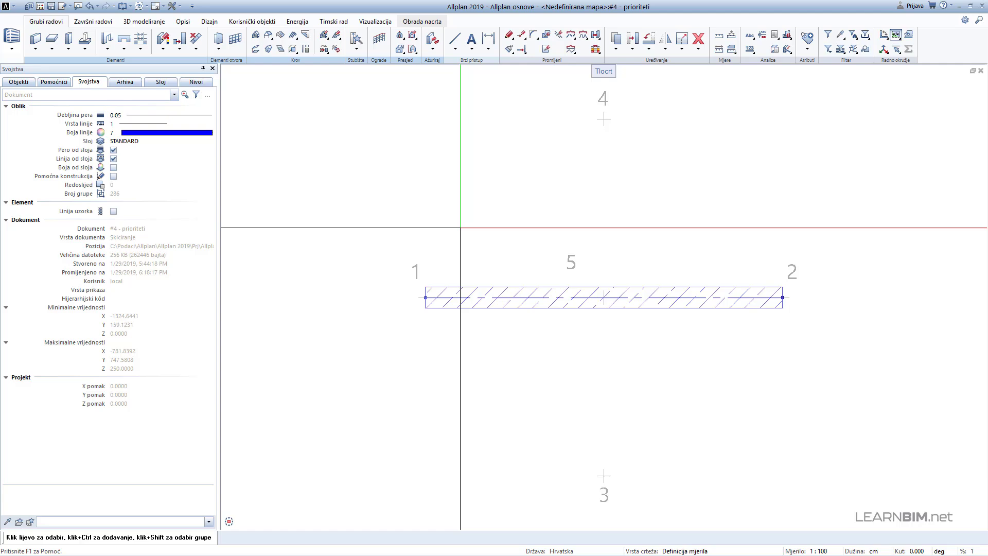
For a new wall, set the layer's material to AB Zid and its work type to Betonski i AB radovi.
left_click(35, 39)
left_click(52, 126)
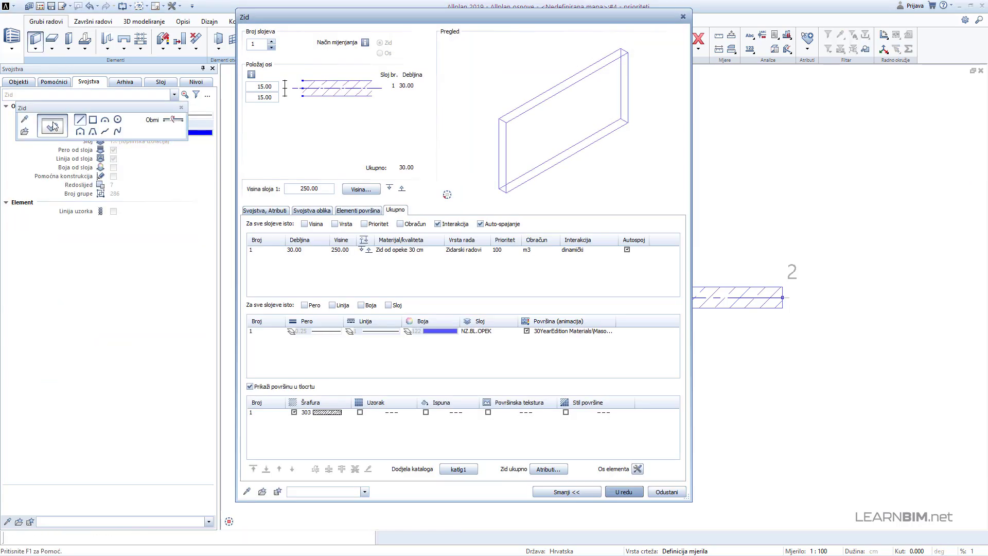
left_click(385, 254)
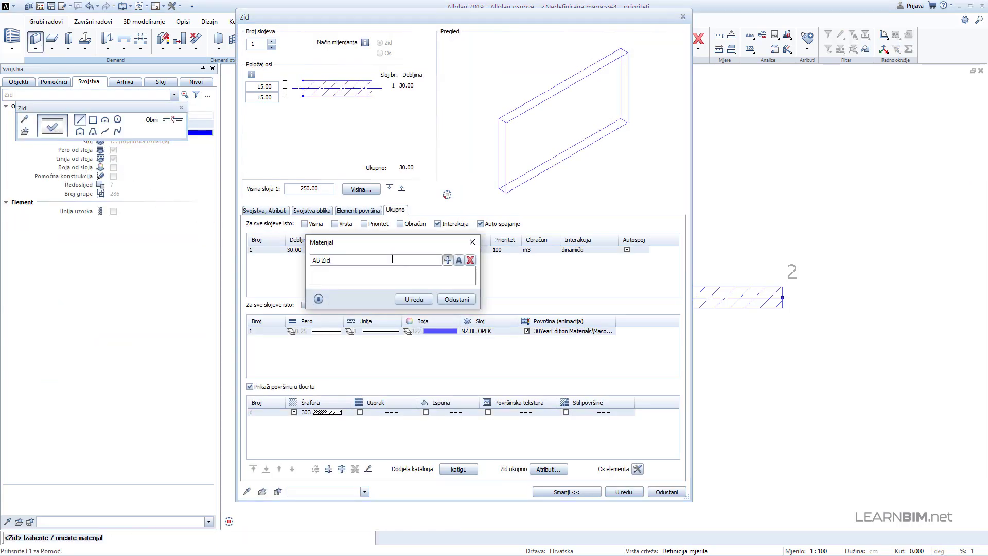
left_click(414, 299)
left_click(458, 249)
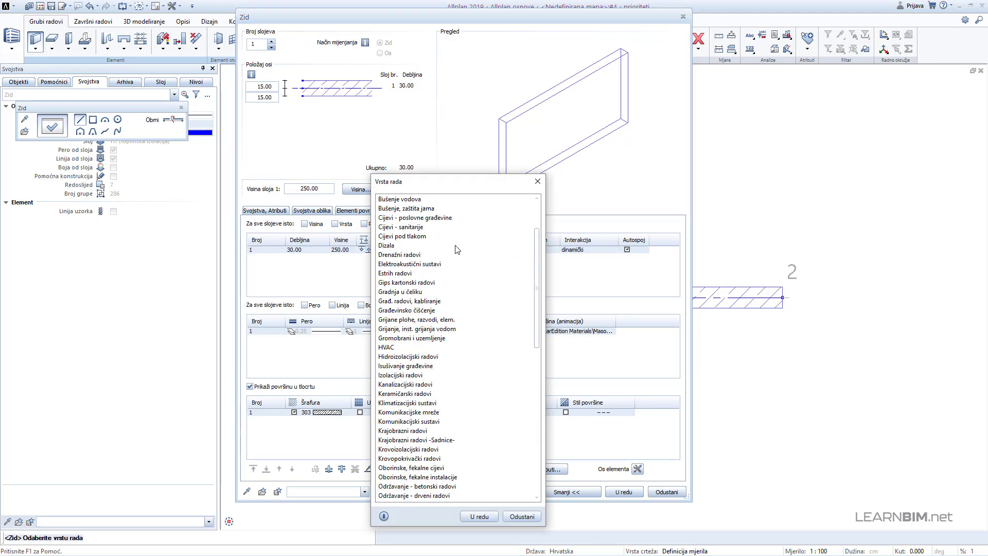
scroll(457, 249, "up", 2)
double_click(430, 229)
Set the AB Zid wall layer's priority to 200.
left_click(497, 250)
type("200")
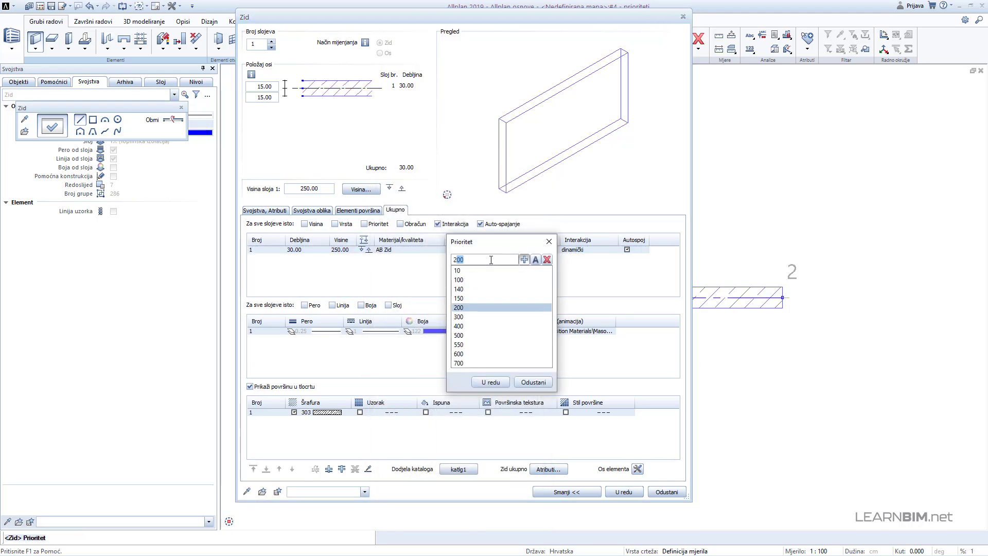
left_click(485, 382)
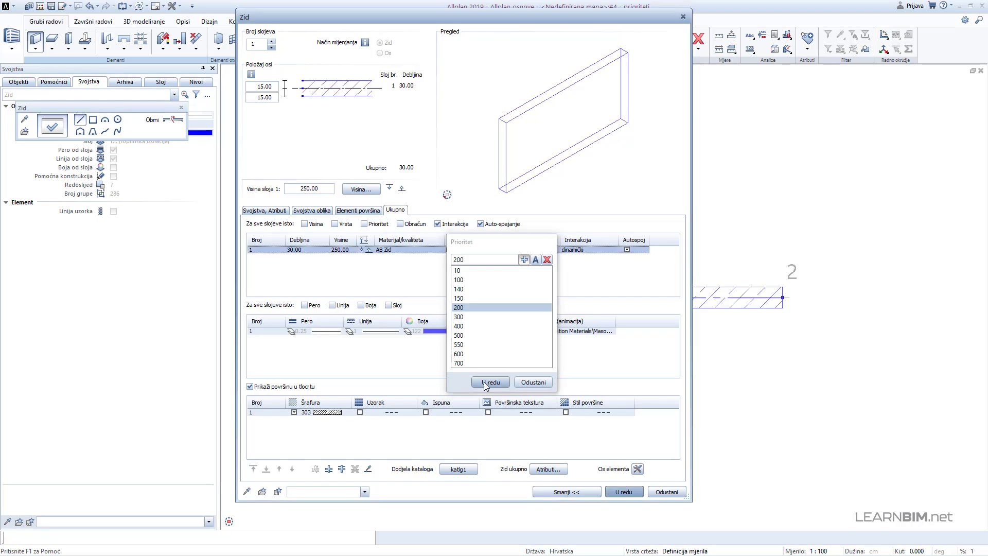
Assign the concrete wall to the ABZ drawing layer in the AB group of HR - Konstrukcija.
left_click(482, 332)
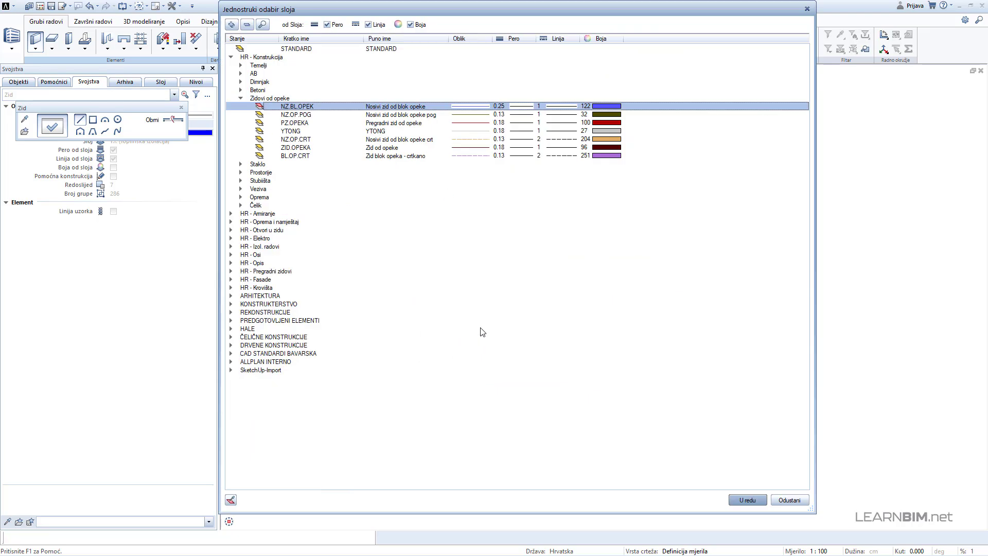
left_click(247, 24)
double_click(246, 58)
double_click(254, 74)
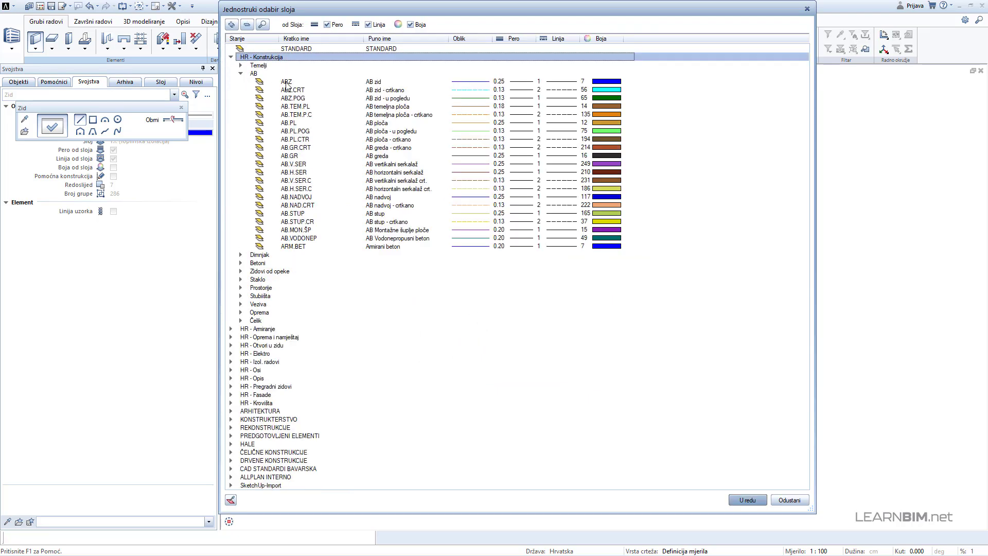
left_click(287, 83)
left_click(746, 501)
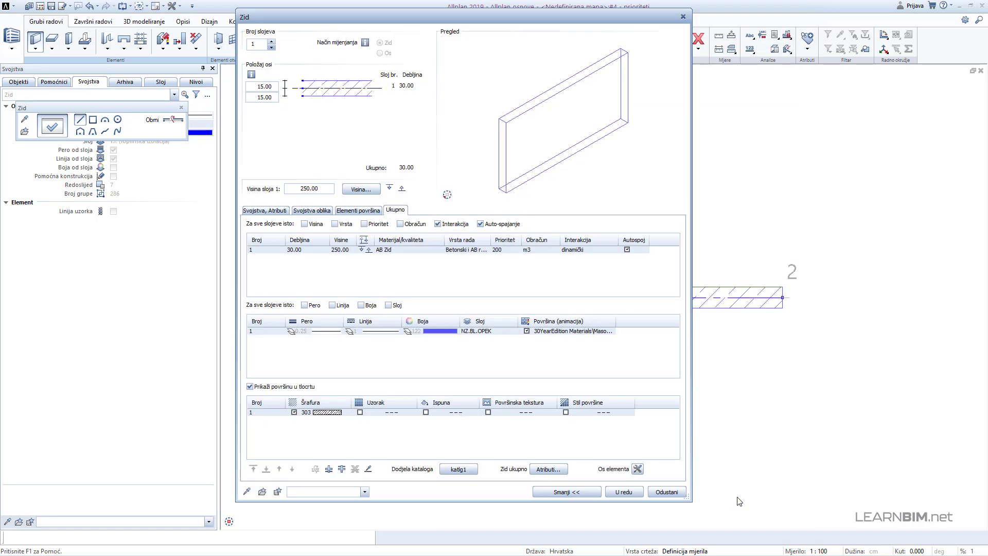
Replace the concrete wall's animation surface with the exposed_concrete surface already in use.
left_click(578, 333)
left_click(609, 130)
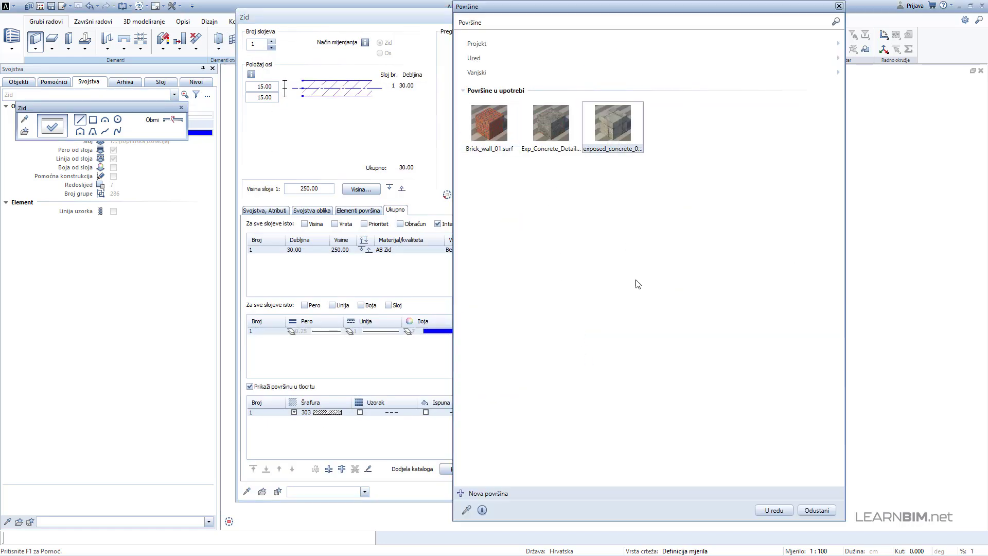
left_click(760, 511)
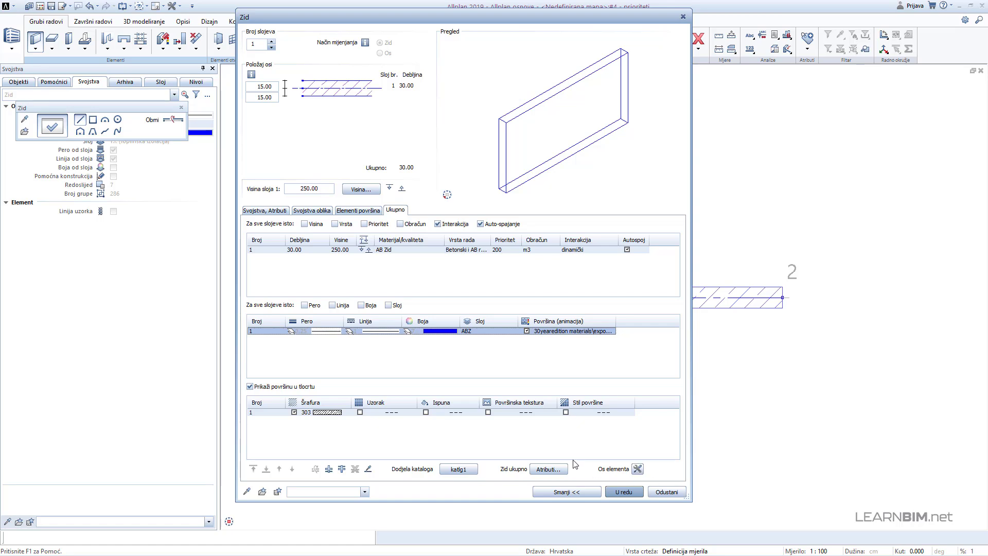
Set the concrete wall's hatching to pattern 124 and accept the wall properties.
left_click(333, 413)
left_click(332, 412)
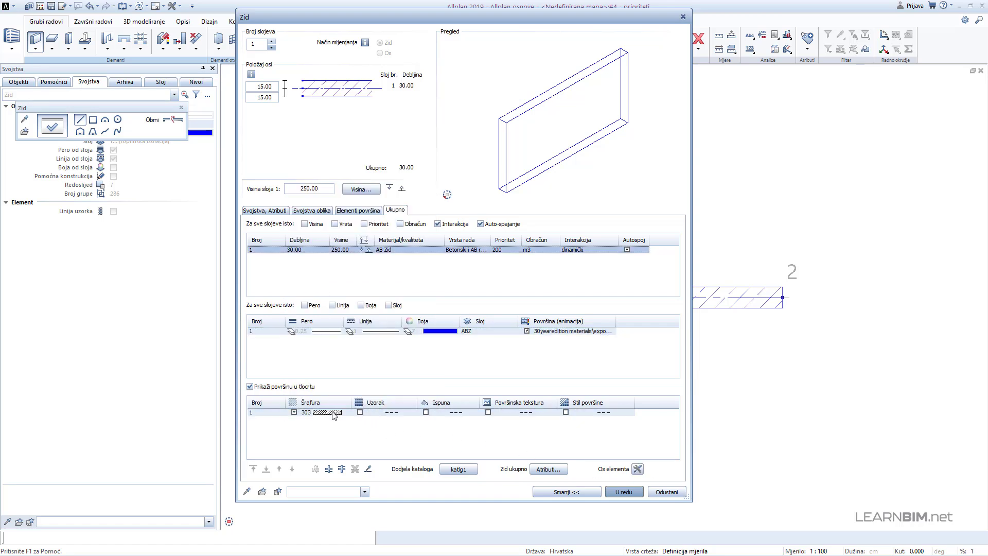
left_click(333, 412)
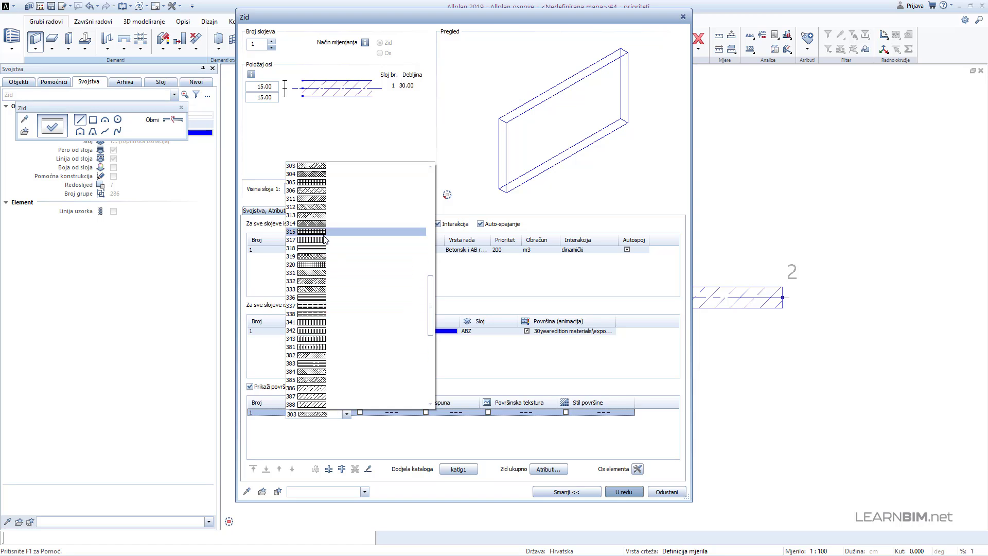
type("124")
left_click(302, 174)
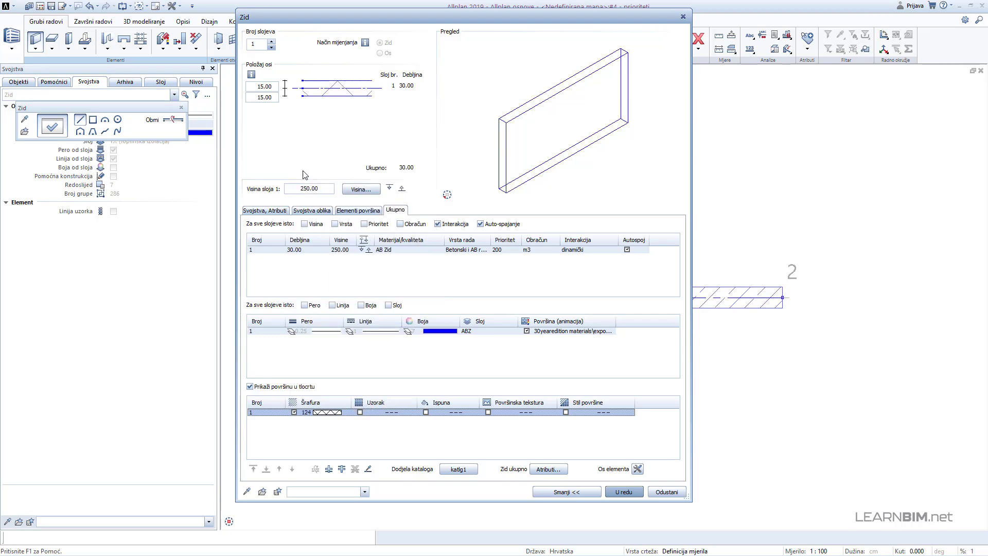
left_click(624, 493)
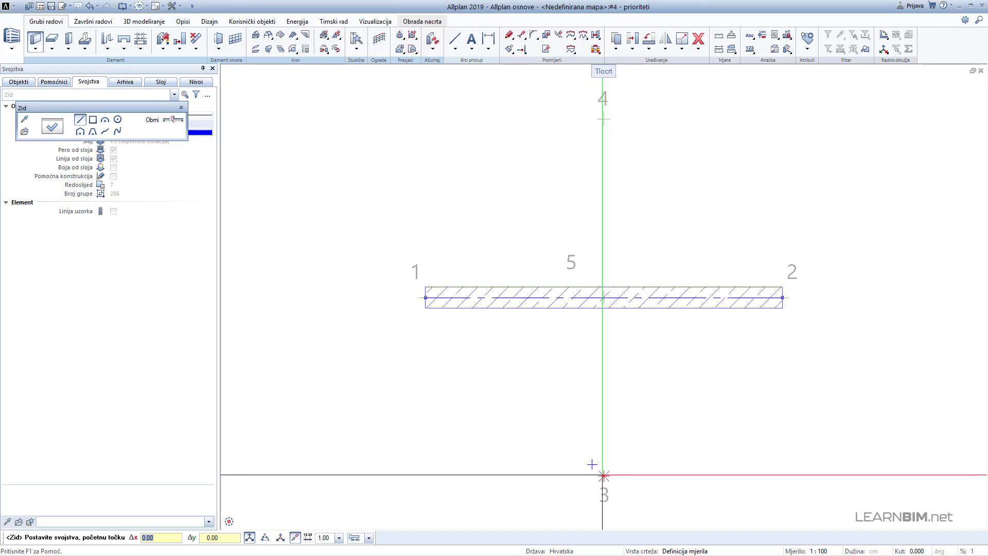
Draw the vertical concrete wall from point 3 to point 4, crossing the brick wall.
left_click(604, 119)
key("Escape")
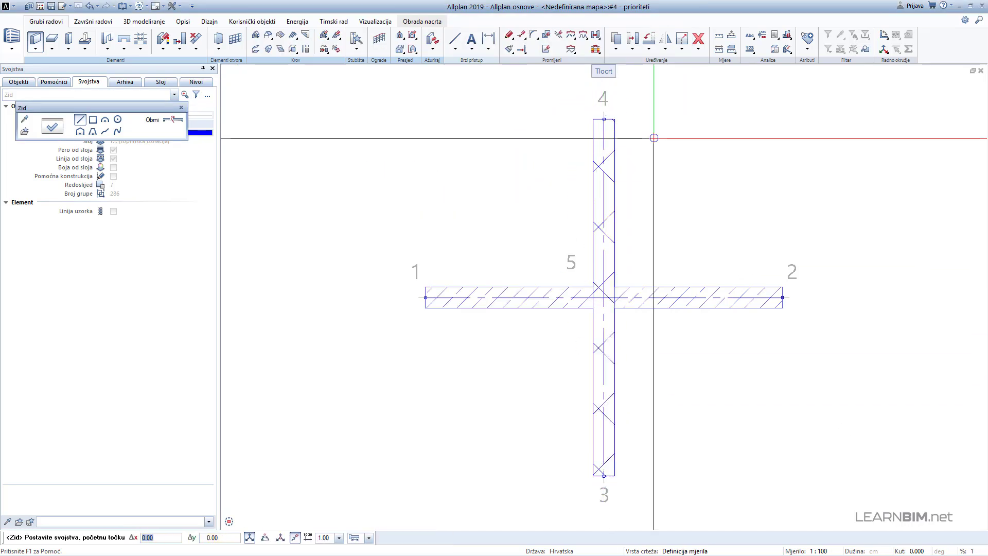
key("Escape")
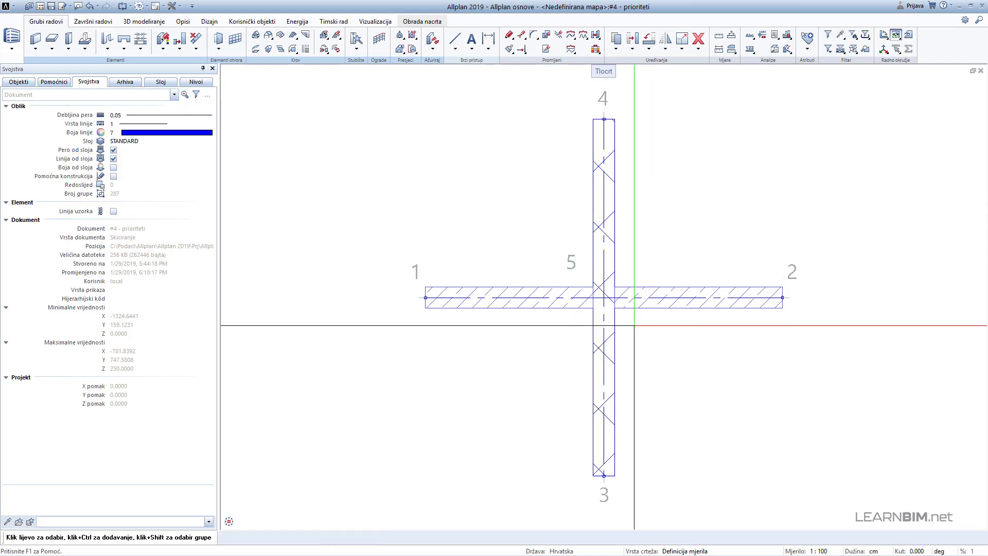
Examine the intersection of the brick and concrete walls in a perspective view, and return to the single plan view.
key("ctrl+4")
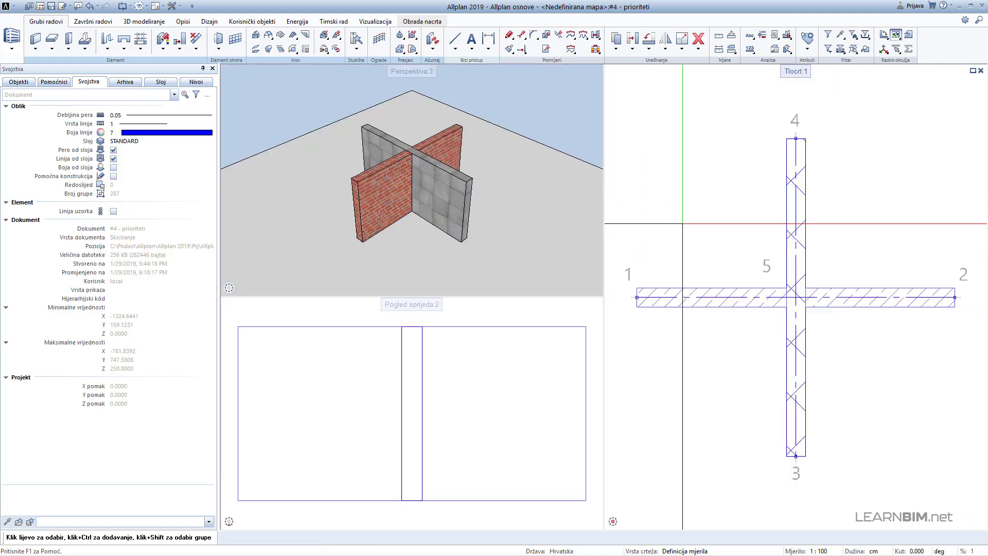
left_click_drag(521, 192, 386, 186)
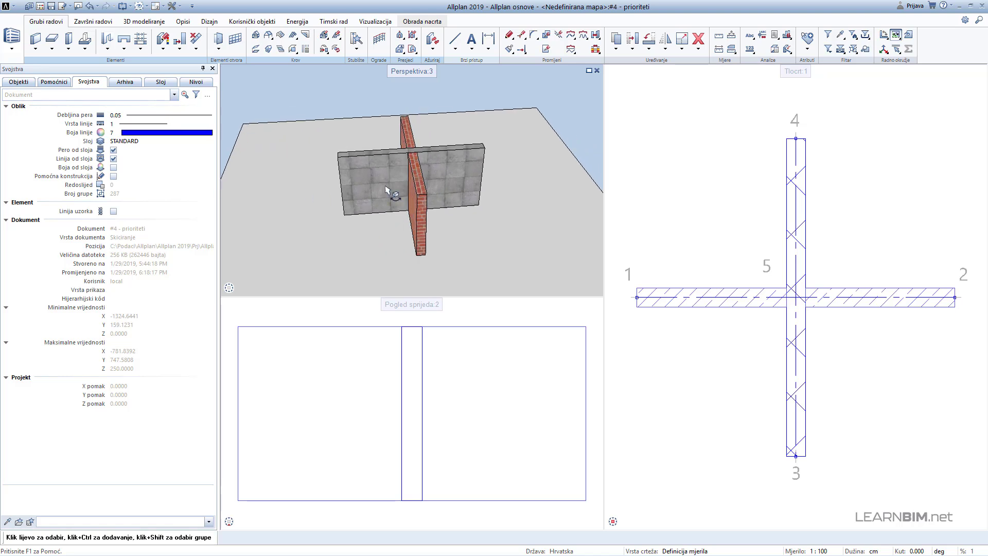
left_click_drag(499, 144, 223, 129)
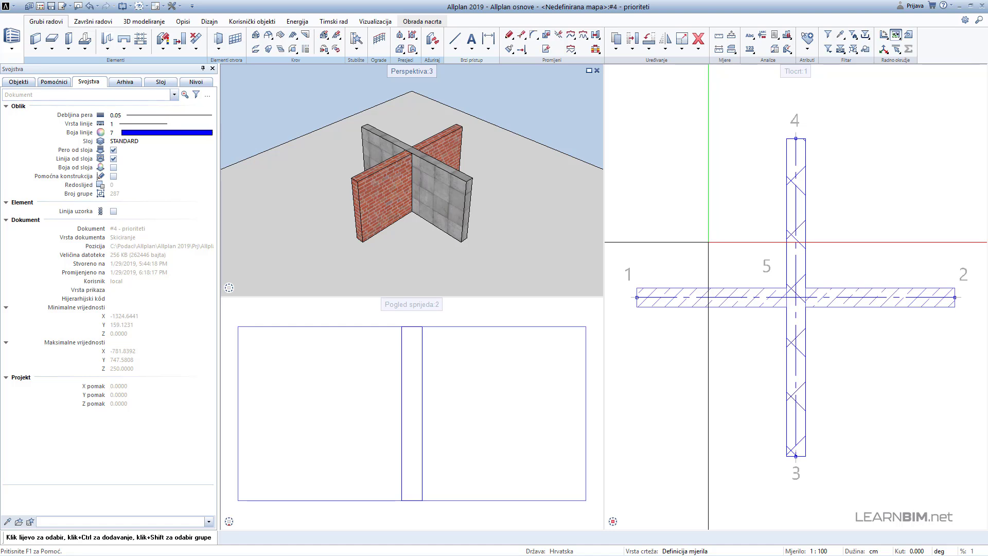
key("ctrl+F10")
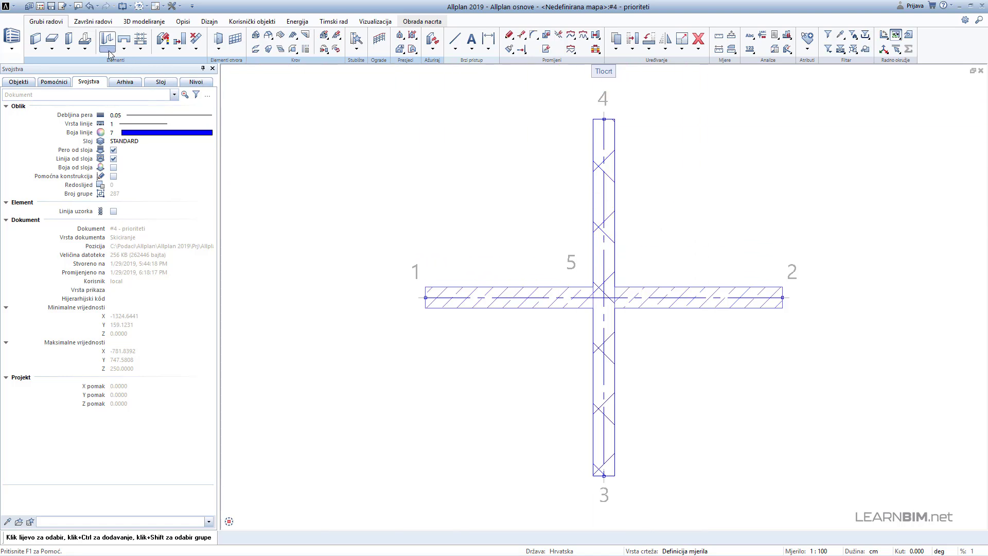
Start a rectangular column and set both its width and thickness to 30.
left_click(72, 44)
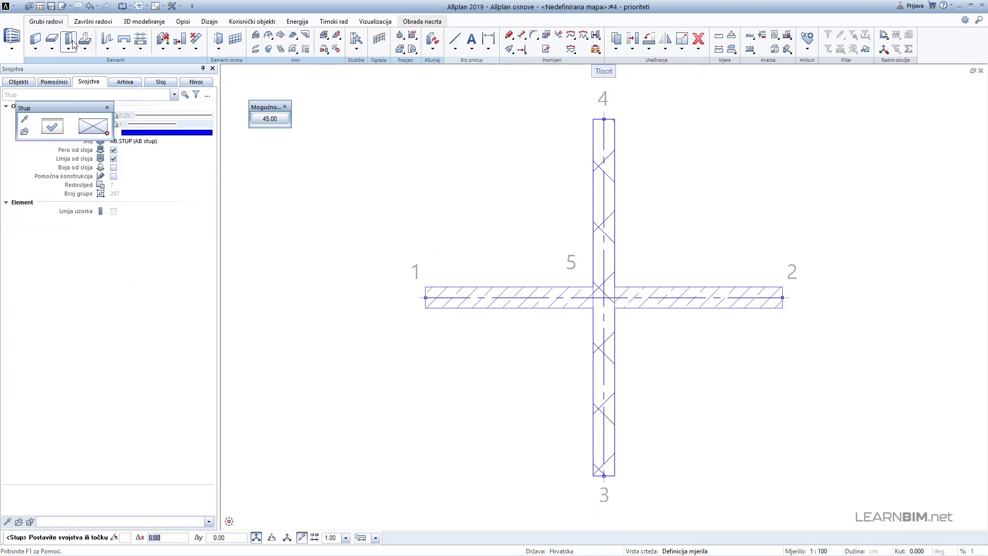
left_click(56, 126)
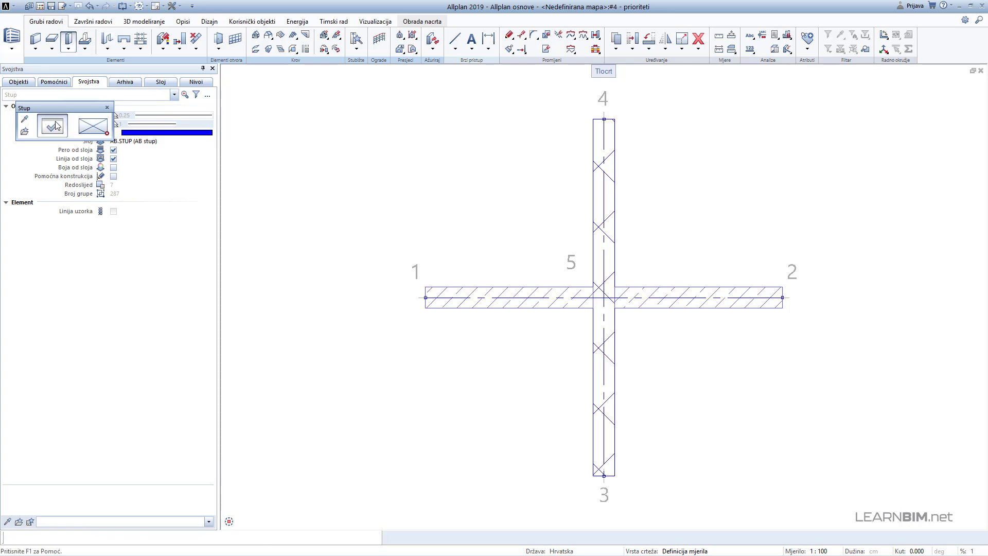
left_click(122, 97)
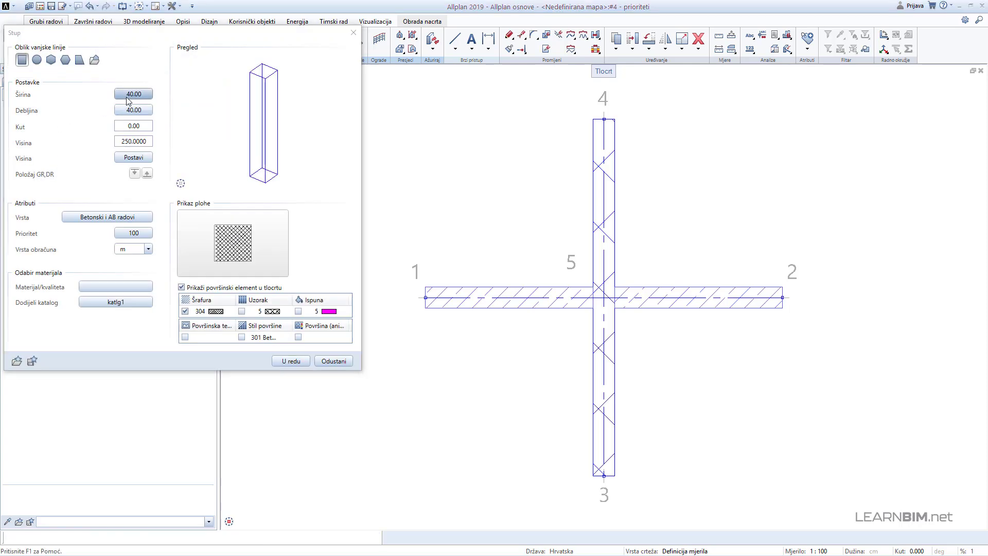
type("30")
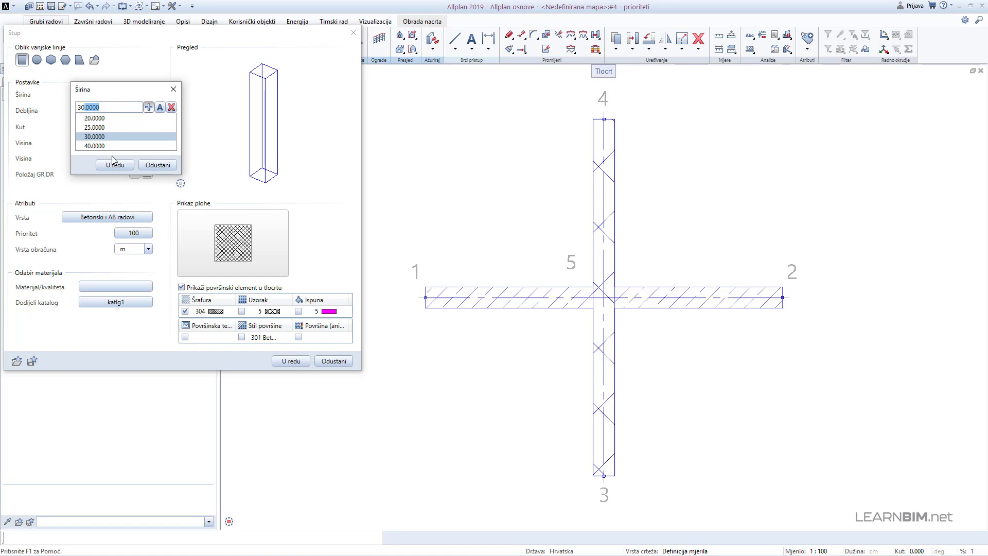
left_click(114, 164)
left_click(125, 110)
type("30")
left_click(109, 246)
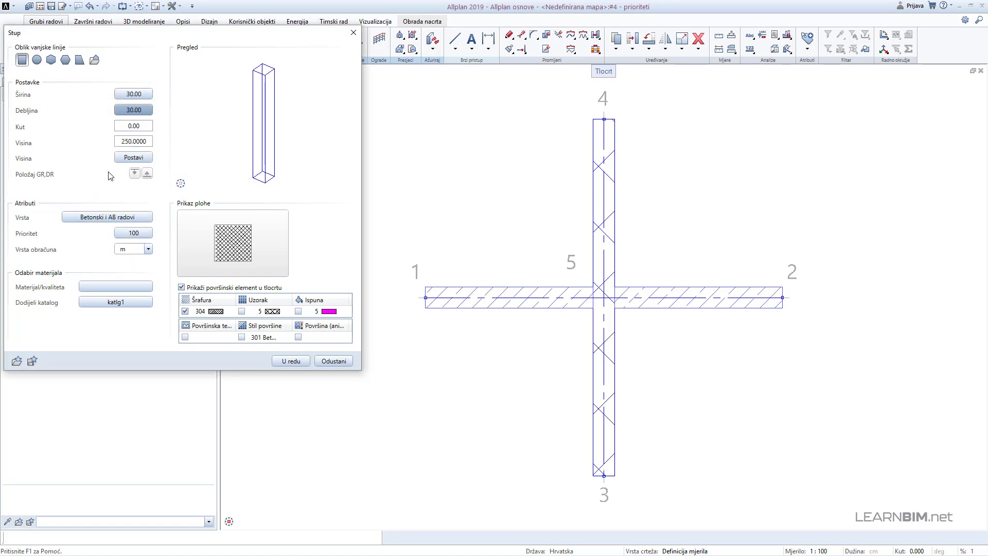
Set the column's priority to 300 and its material to AB Serklaž, and accept the column properties.
left_click(133, 234)
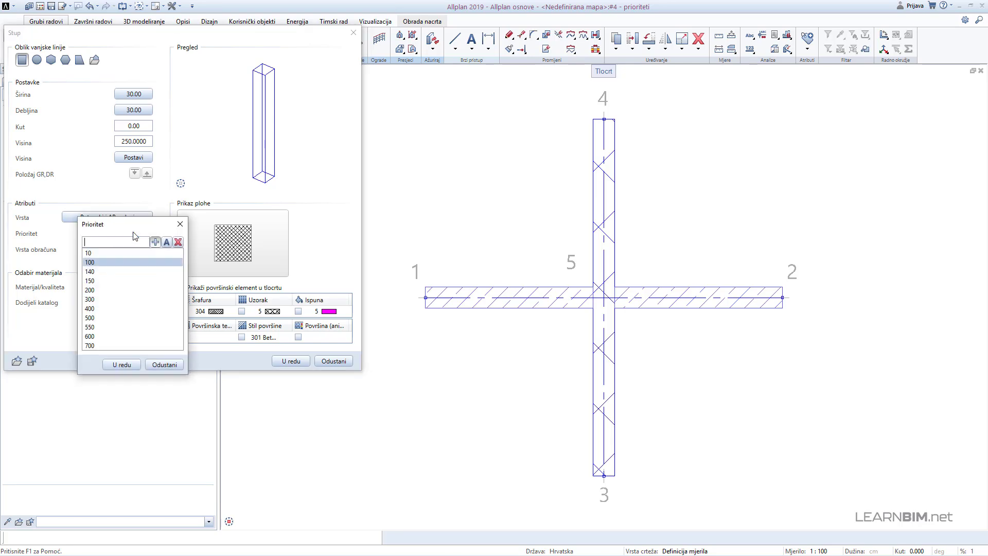
type("300")
double_click(95, 301)
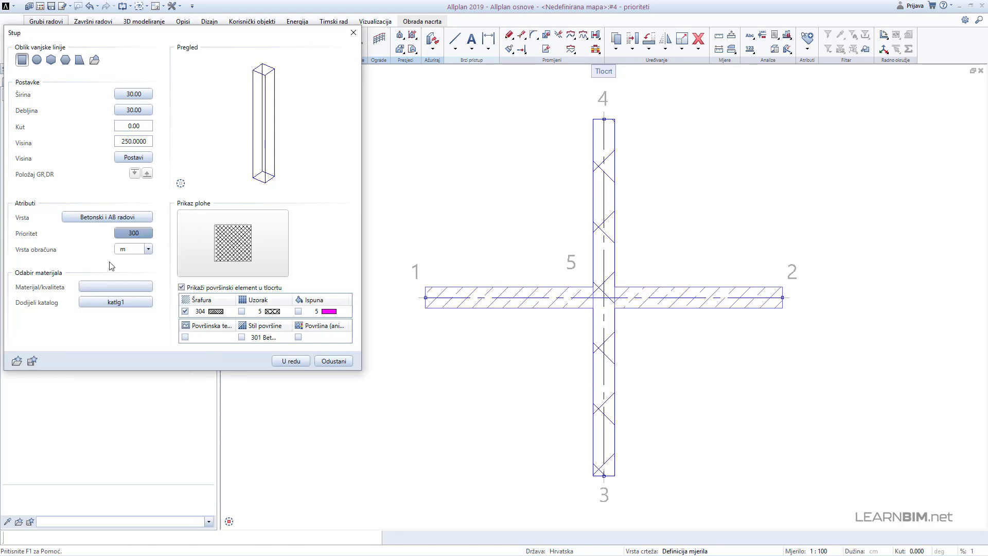
left_click(122, 289)
type("AB Serklaž")
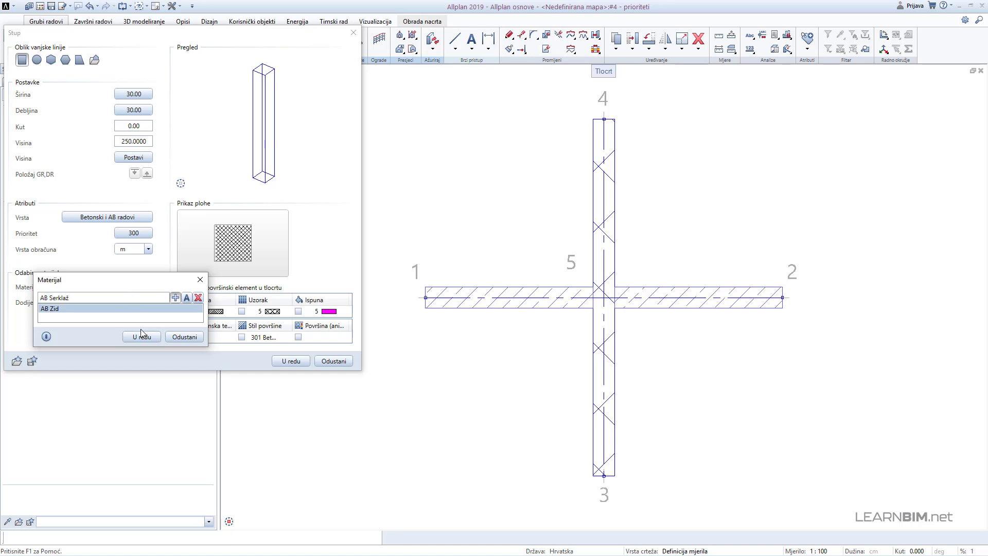
left_click(142, 336)
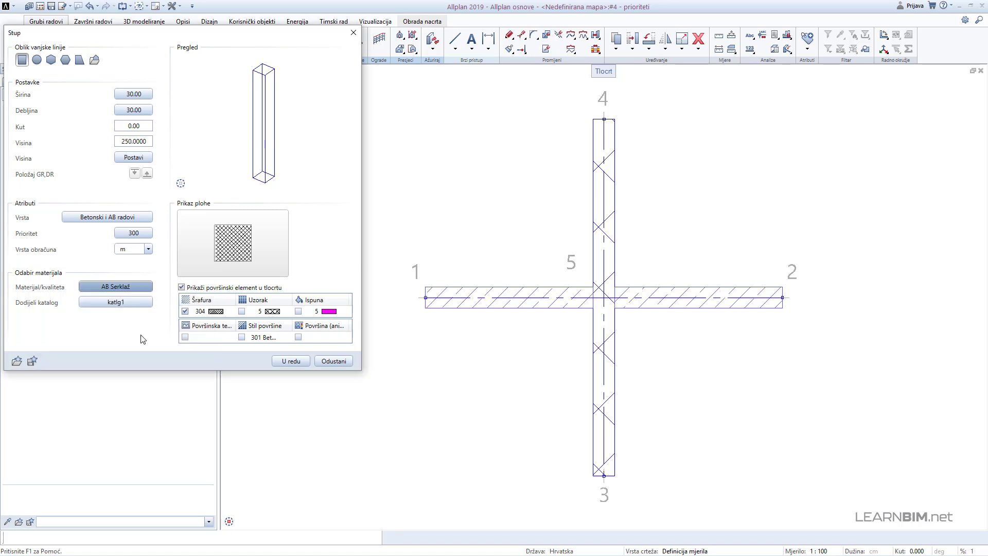
left_click(292, 360)
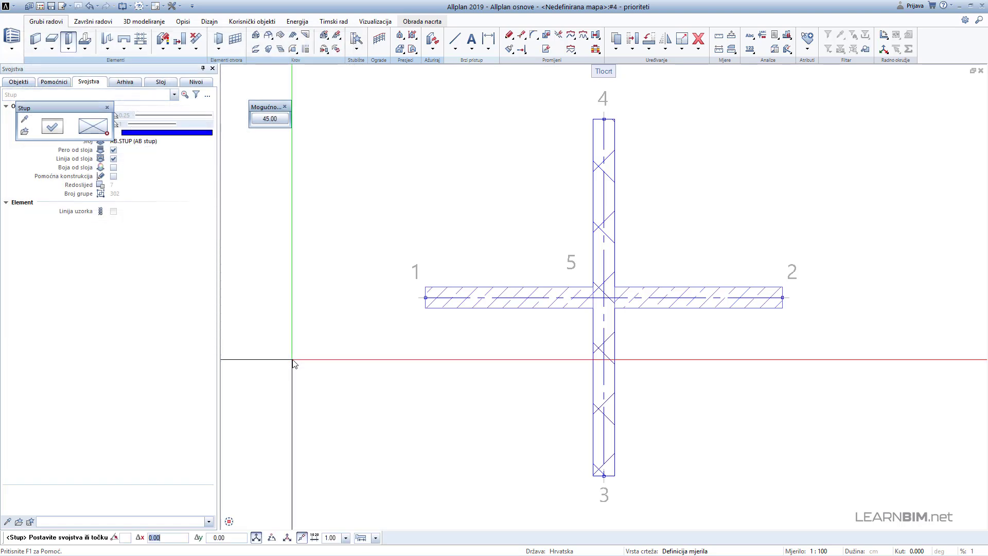
Anchor the column at its centre and place it at point 5, where the two wall axes cross.
left_click(94, 129)
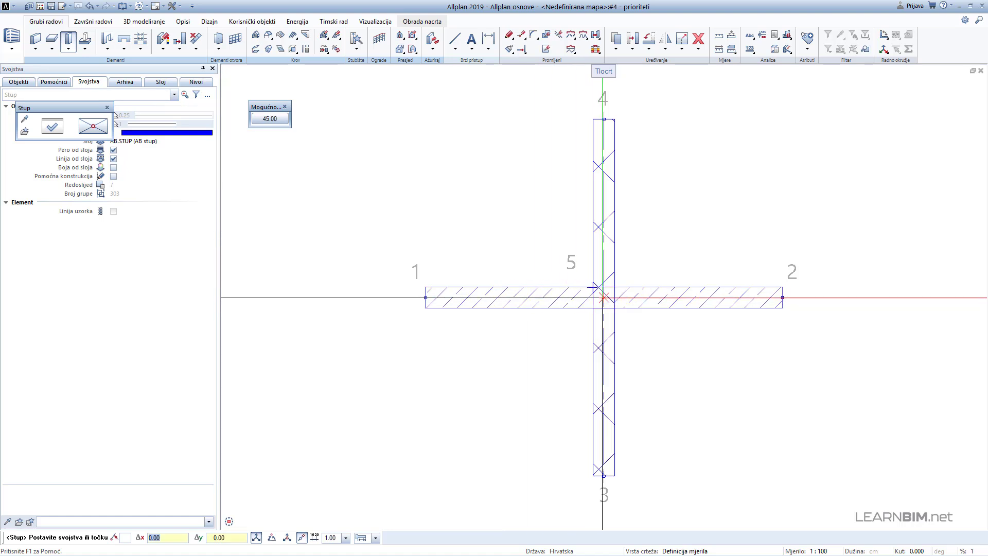
left_click(603, 298)
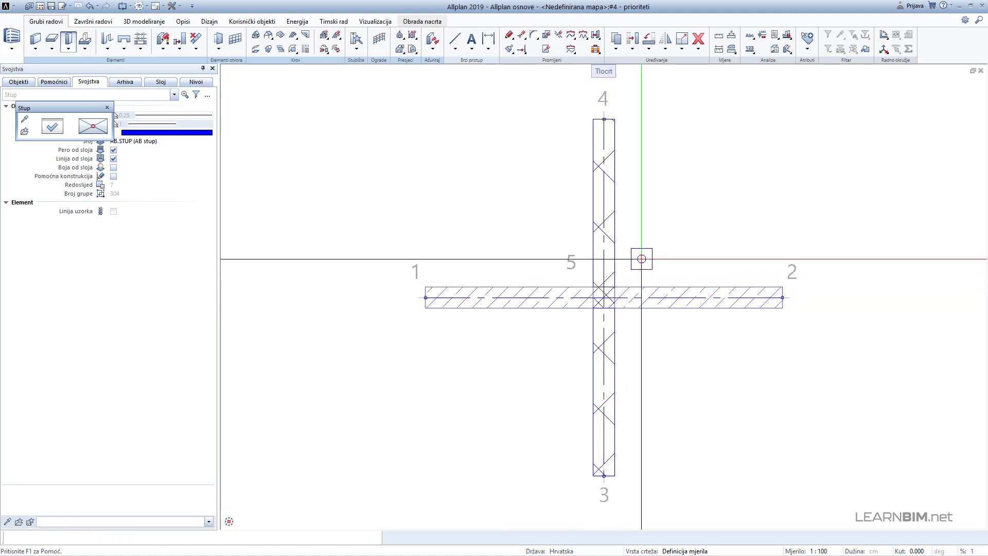
key("Escape")
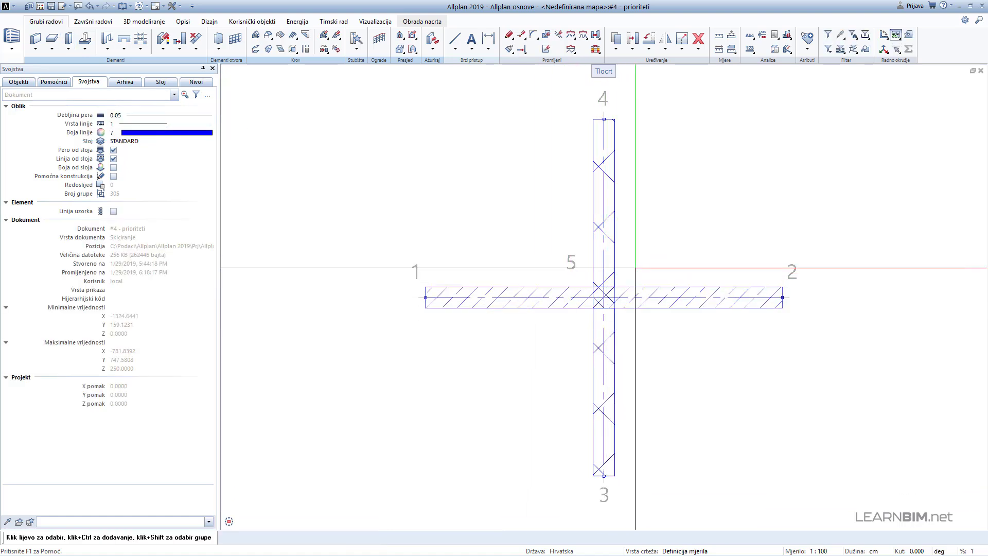
Examine the column's intersection with both walls from several angles in perspective, and return to the single plan view.
key("F4")
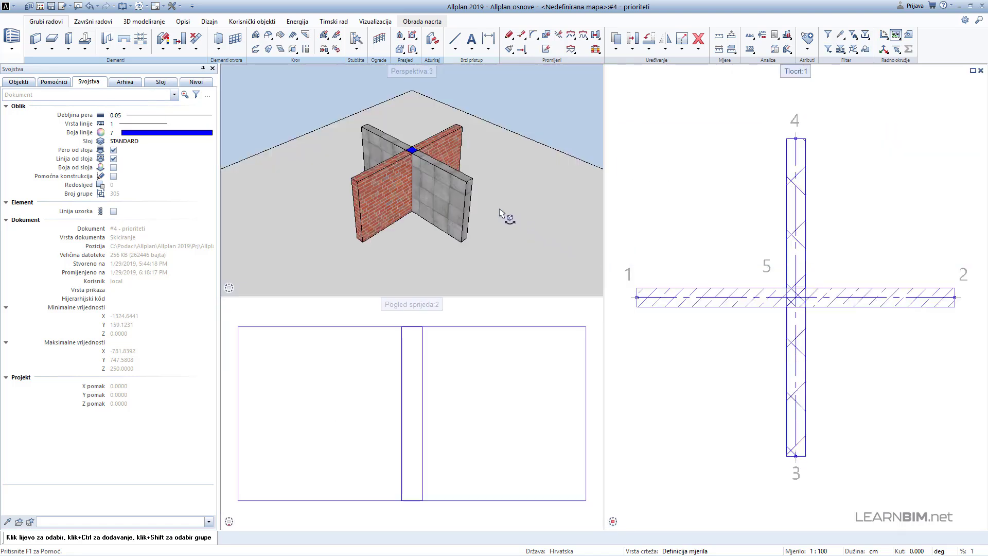
left_click_drag(497, 195, 356, 158, "ctrl")
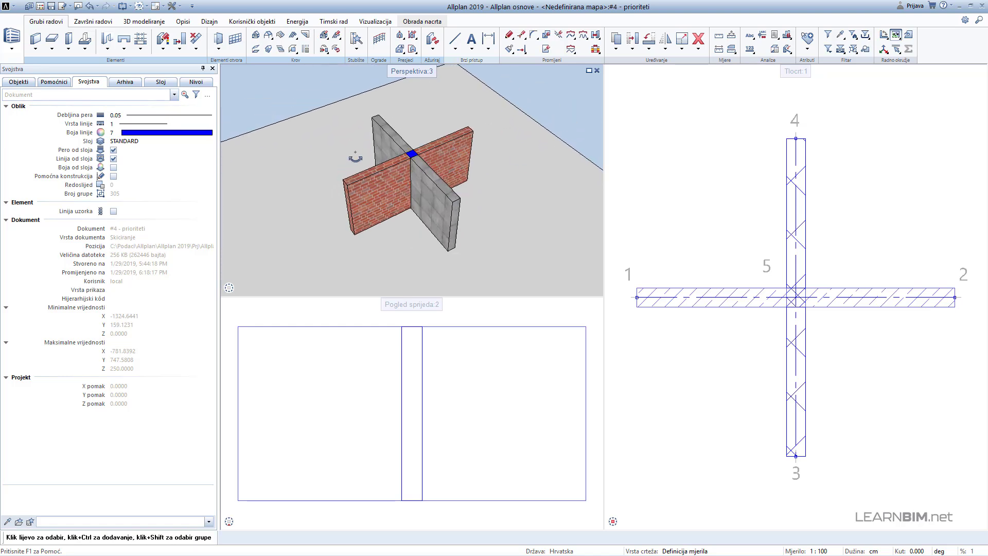
mouse_move(427, 190)
left_mouse_down()
mouse_move(405, 129)
mouse_move(414, 183)
left_mouse_up()
scroll(416, 187, "up", 3)
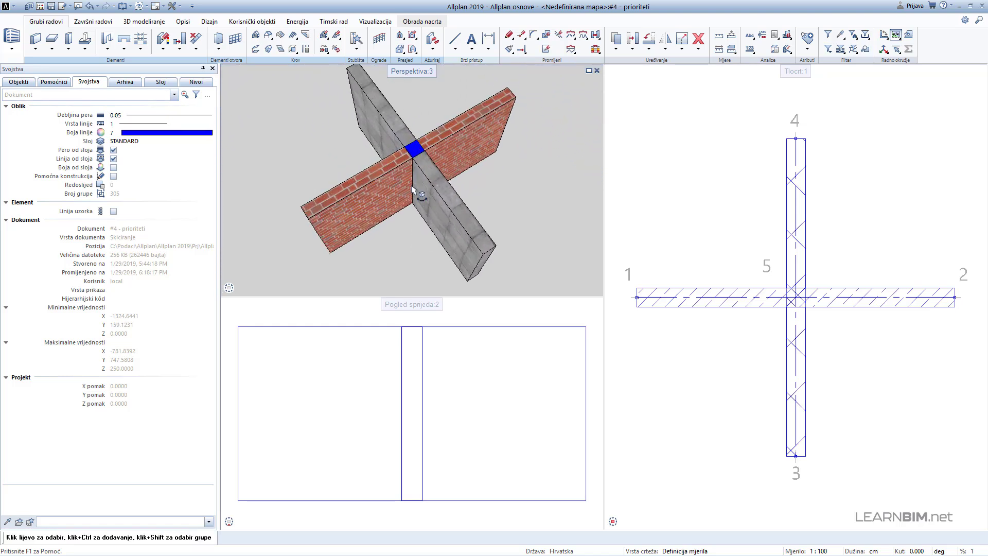
middle_click_drag(409, 173, 402, 193)
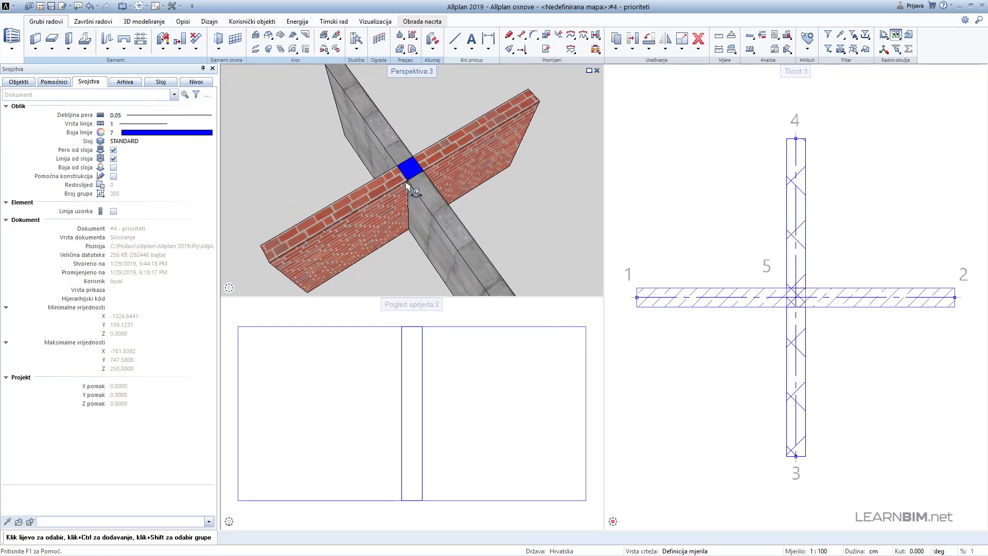
left_click_drag(448, 140, 514, 168, "ctrl")
scroll(484, 172, "down", 2)
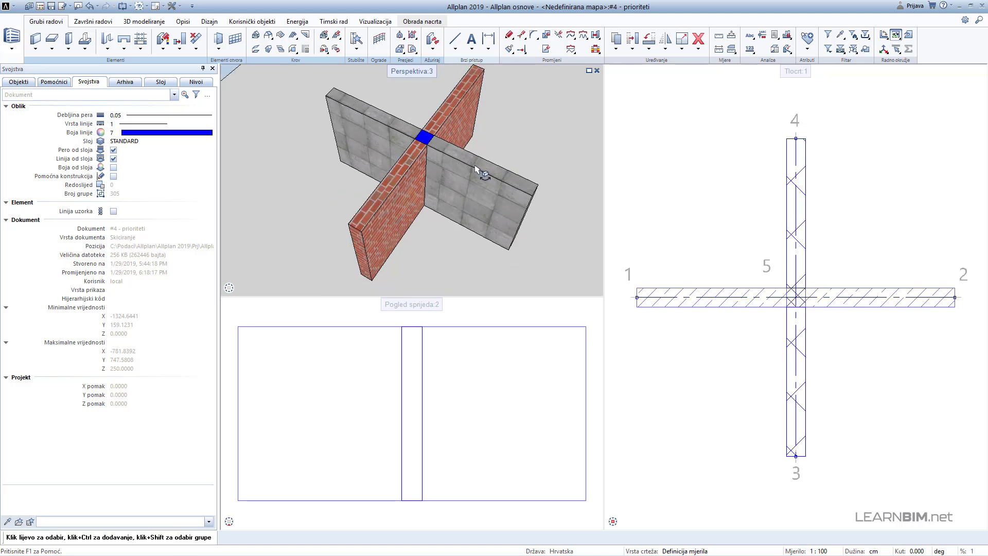
middle_click_drag(483, 171, 461, 173)
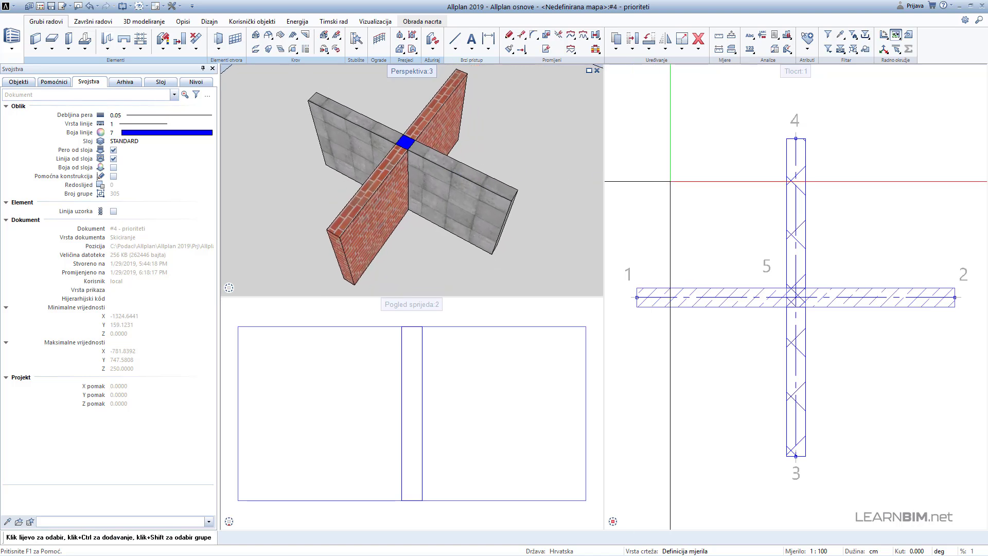
left_click(973, 70)
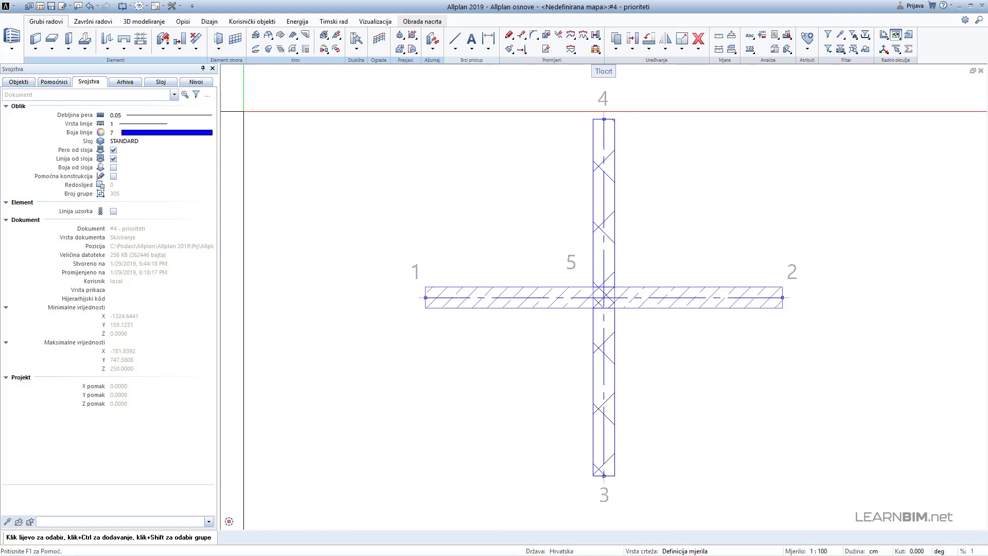
Start a downstand beam with its axis centred and its thickness set to 30.
left_click(52, 50)
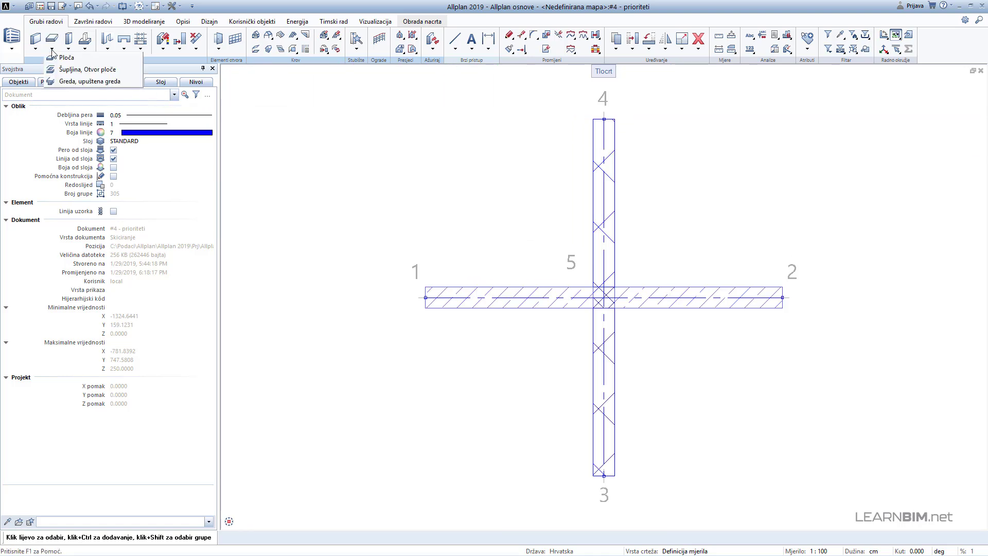
left_click(74, 82)
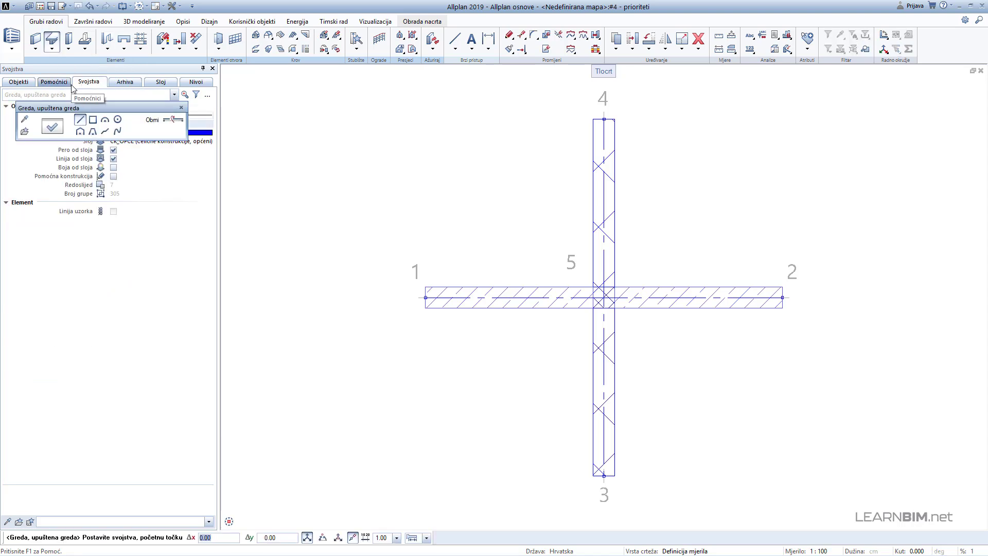
left_click(53, 128)
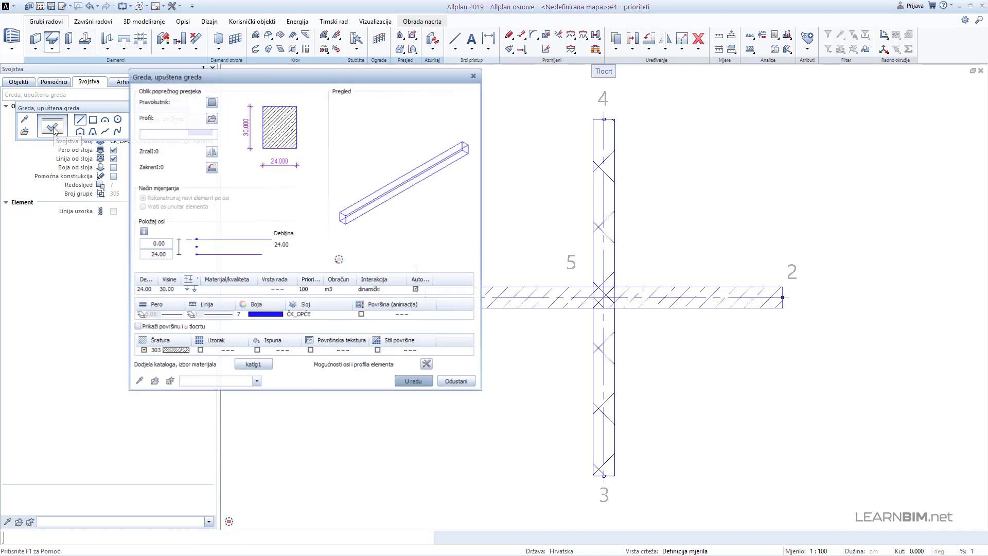
left_click(206, 246)
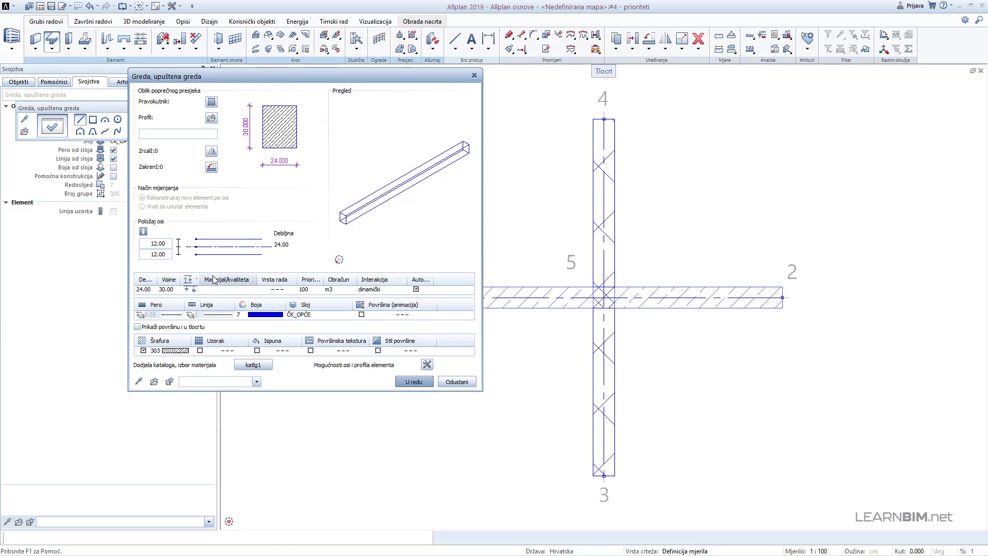
left_click(166, 289)
left_click(131, 423)
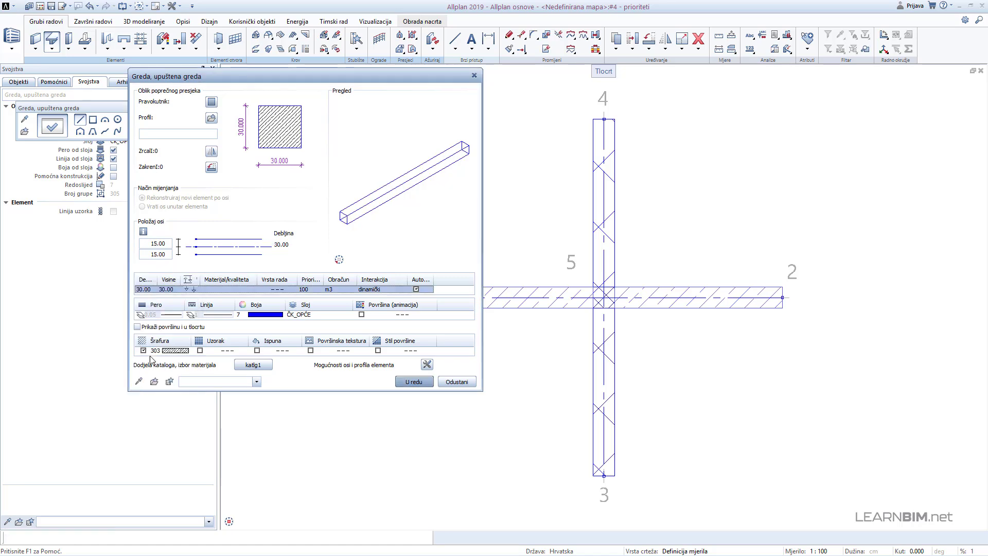
Set the beam's material to AB Greda, its trade to Betonski i AB radovi and its priority to 400.
left_click(198, 291)
type("AB Greda")
left_click(239, 339)
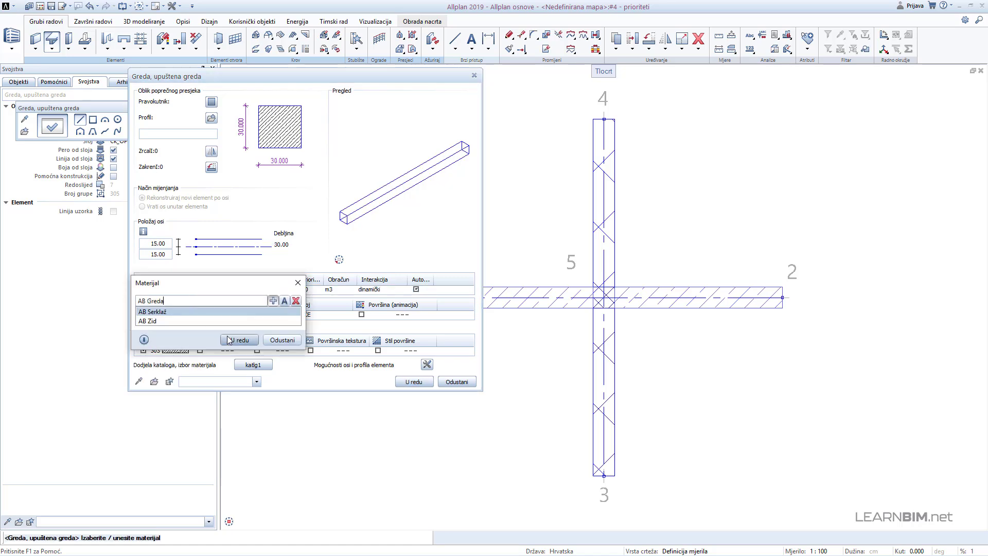
left_click(277, 289)
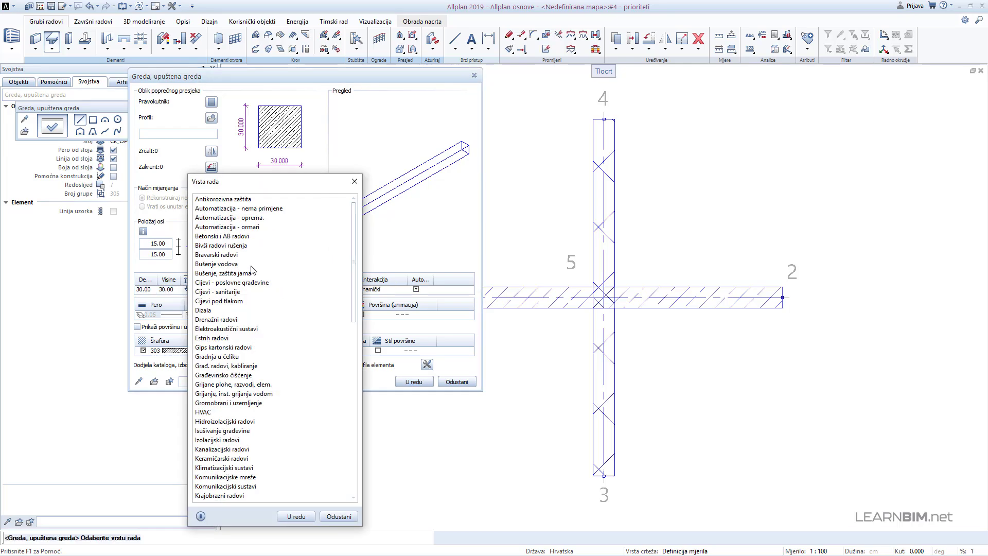
double_click(214, 237)
left_click(303, 292)
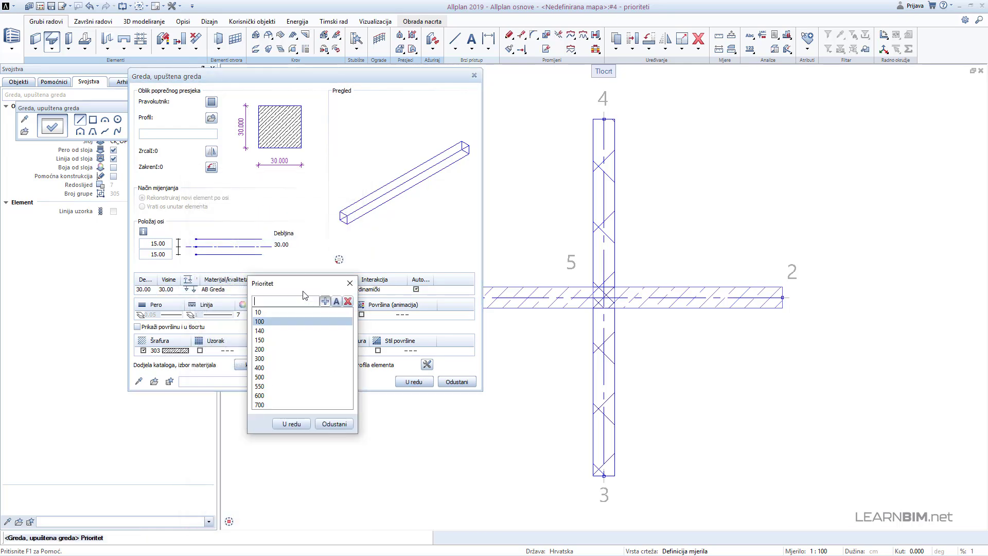
type("400")
left_click(283, 424)
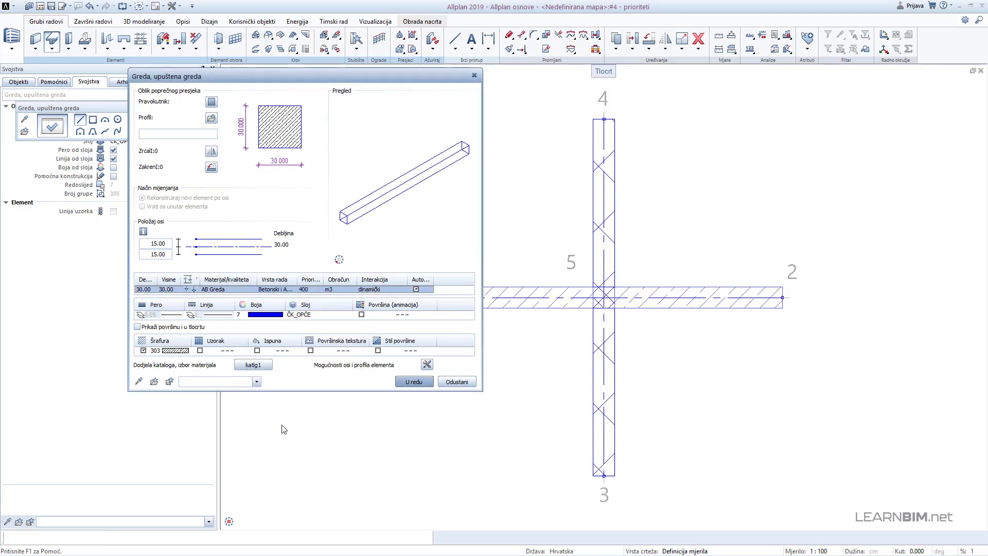
Assign the beam to the AB.GR layer under HR - Konstrukcija, AB, and take its colour from the layer.
left_click(298, 314)
left_click(247, 24)
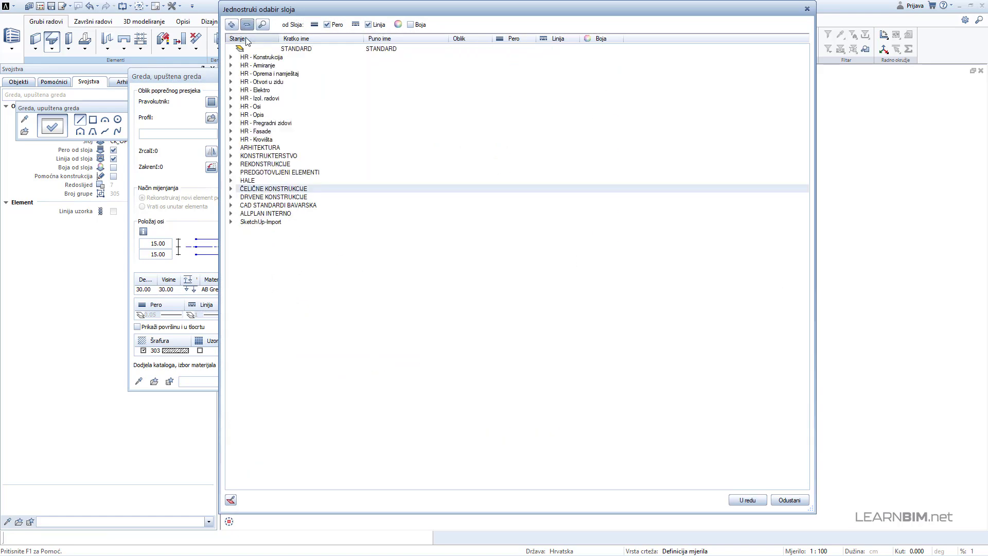
left_click(231, 57)
left_click(241, 74)
left_click(281, 155)
left_click(411, 24)
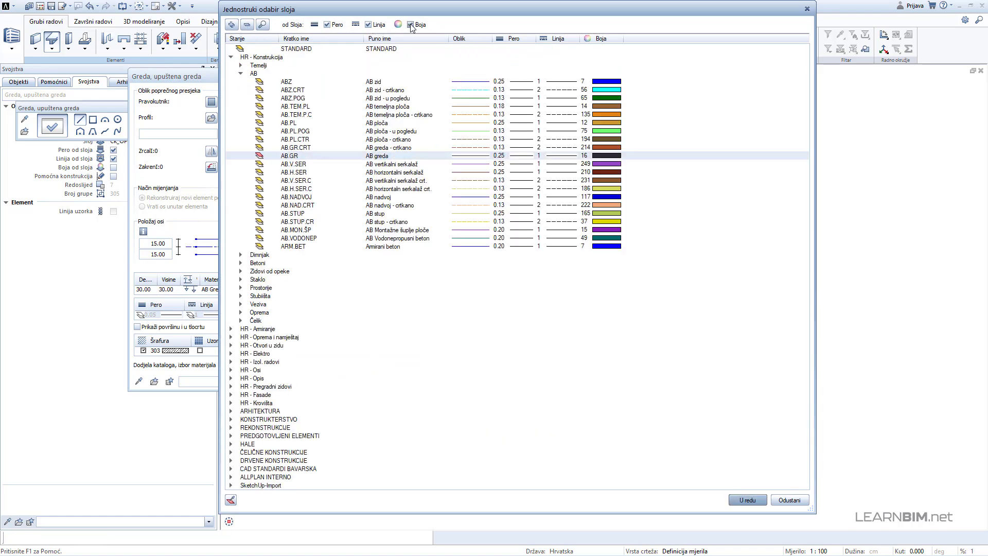
left_click(744, 499)
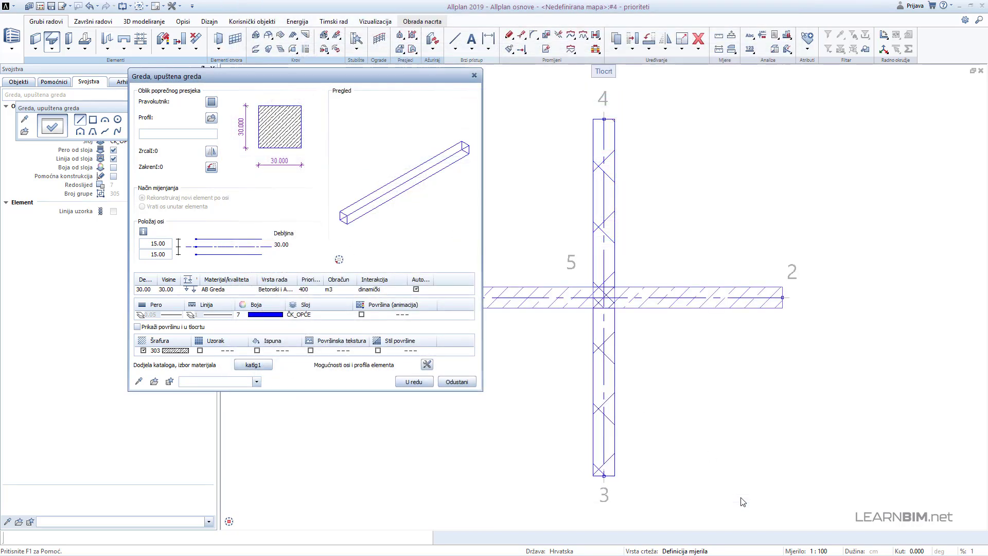
Turn off the beam's hatching and accept the beam properties.
left_click(174, 351)
left_click(174, 352)
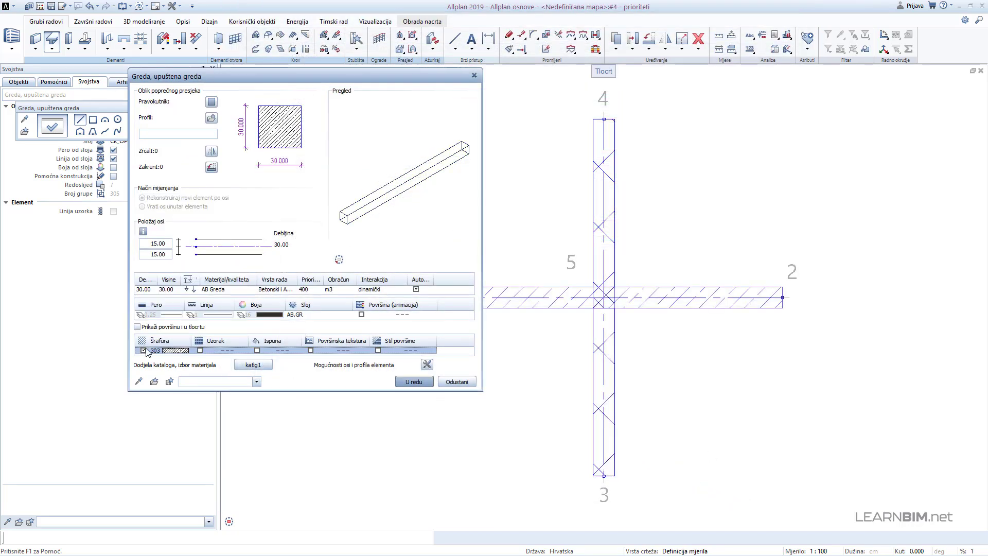
left_click(145, 350)
left_click(403, 383)
Draw the beam along the brick wall's axis from point 1 to point 2.
left_click(425, 298)
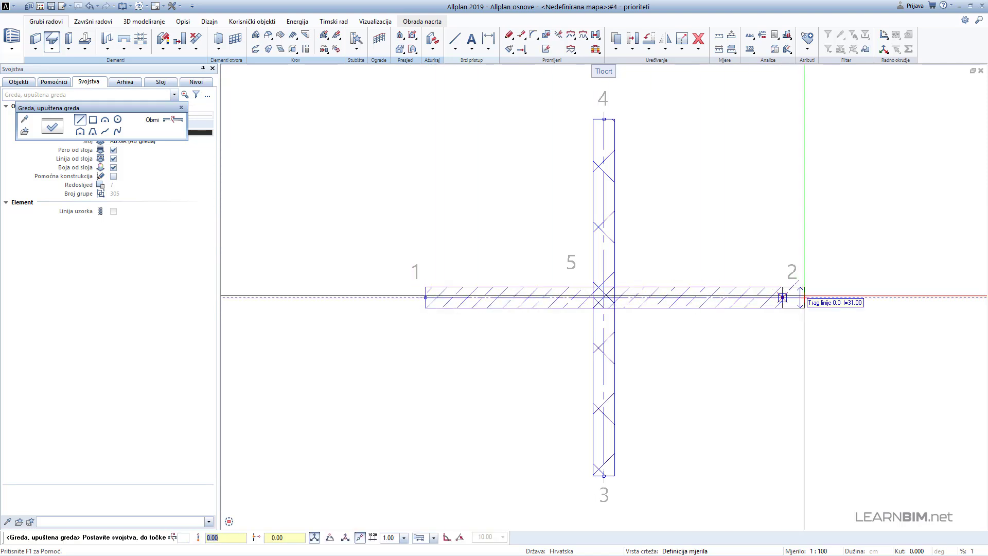
left_click(783, 297)
key("Escape")
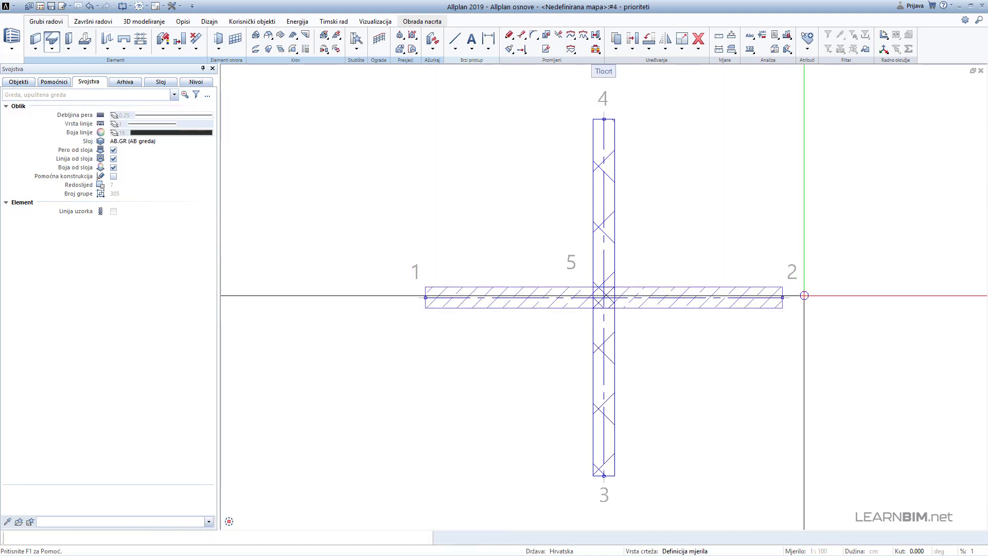
Examine how the beam intersects the brick wall, concrete wall and column in the perspective view.
left_click(896, 34)
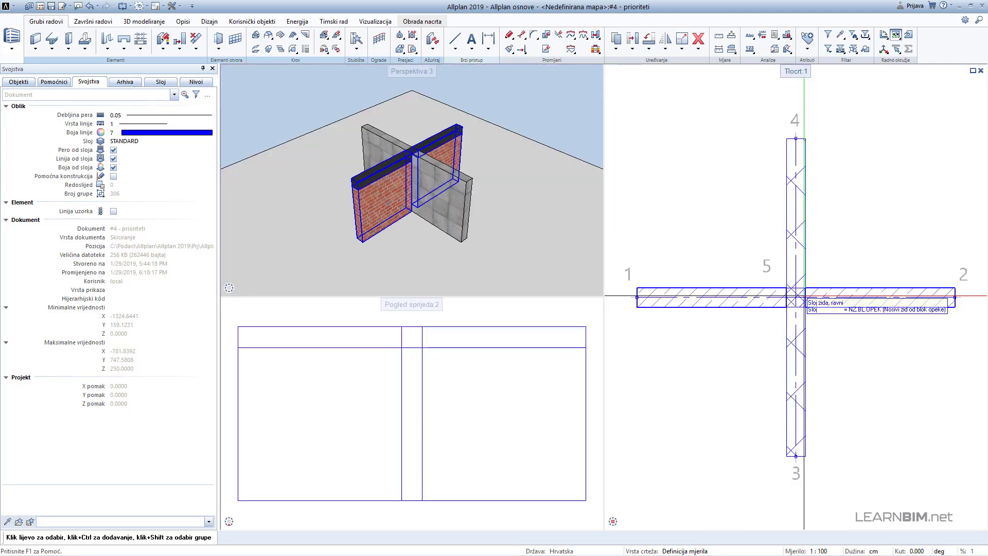
middle_click_drag(522, 181, 491, 143)
left_click_drag(381, 154, 280, 144)
left_click_drag(437, 162, 302, 146)
scroll(394, 166, "up", 1)
scroll(394, 167, "up", 1)
left_click_drag(382, 156, 543, 149)
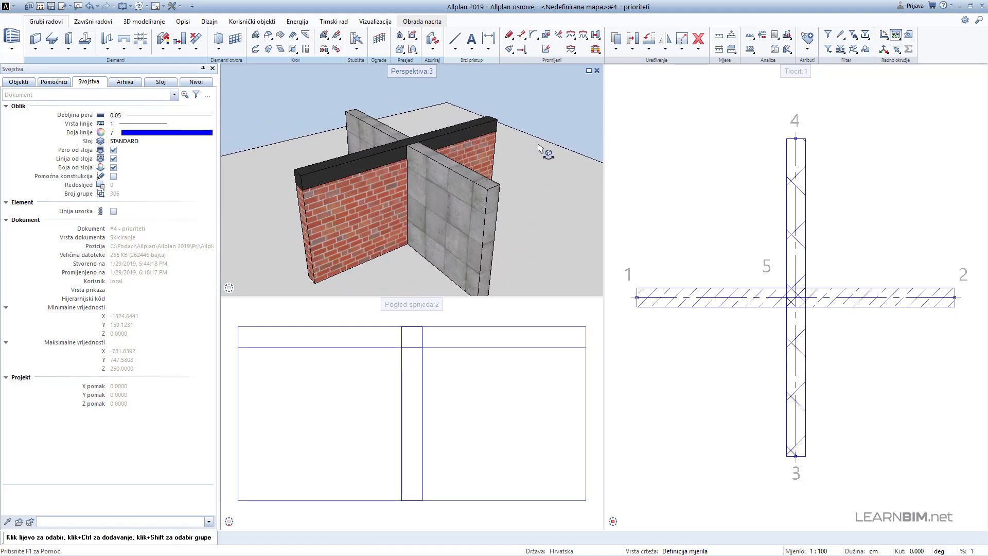